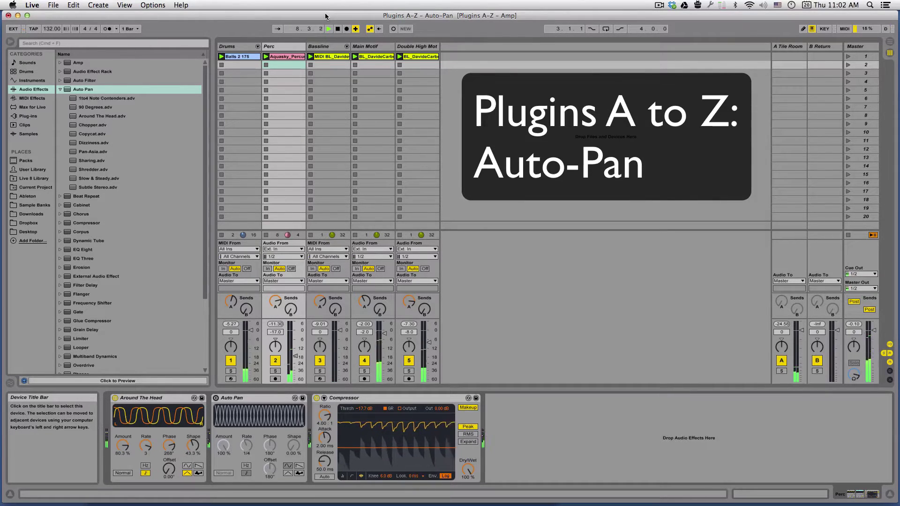
# Stop the set's playback with the Space bar
pyautogui.press('space')
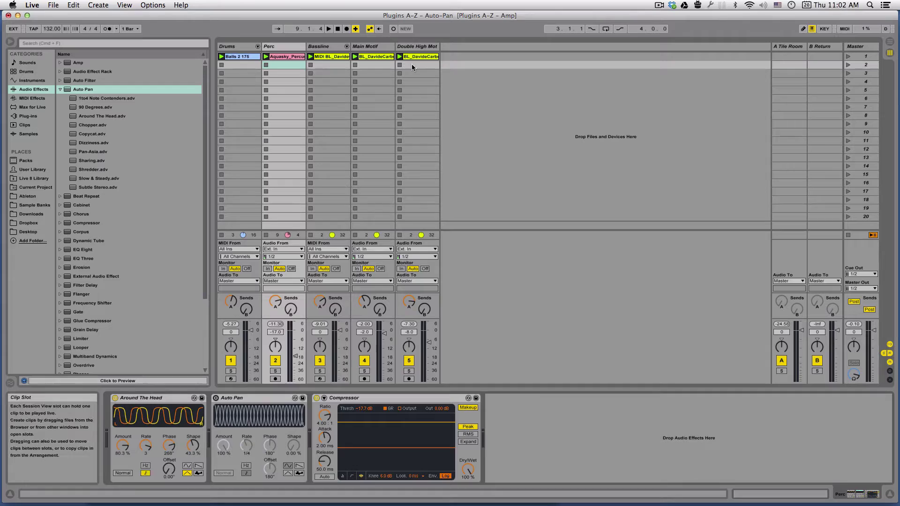
# Mute the Double High Mot, Main Motif, Bassline and Perc tracks and briefly audition playback
pyautogui.click(409, 360)
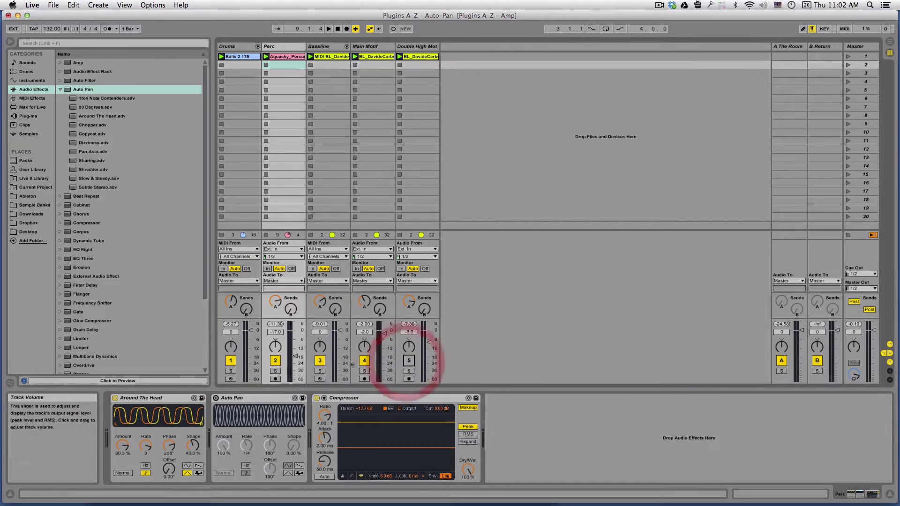
pyautogui.click(363, 361)
pyautogui.click(319, 361)
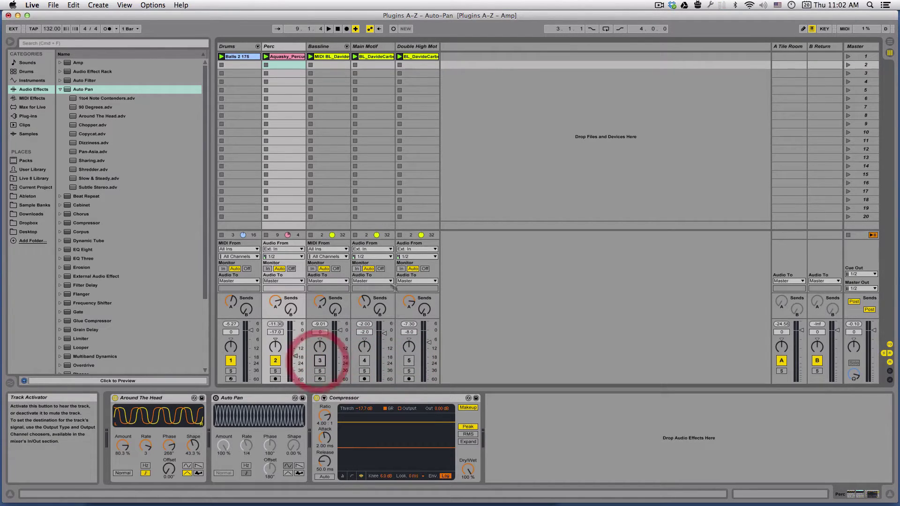
pyautogui.click(276, 360)
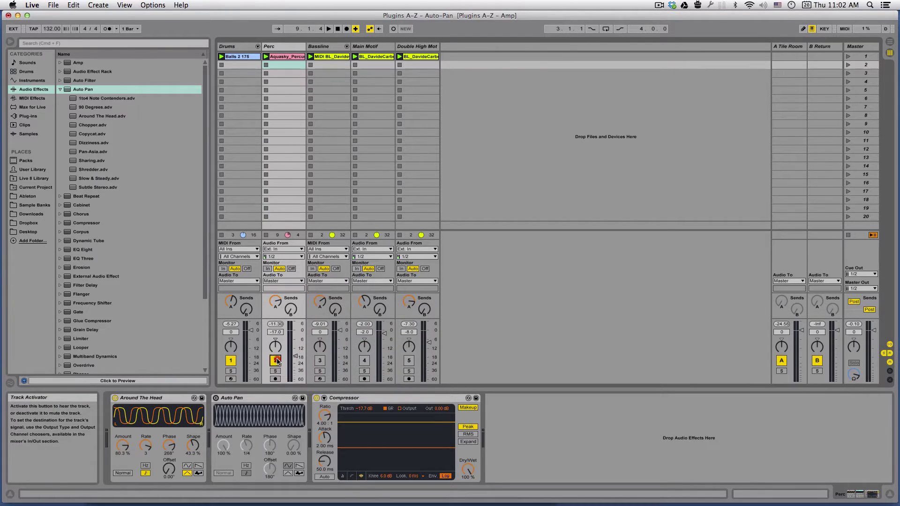
pyautogui.click(330, 29)
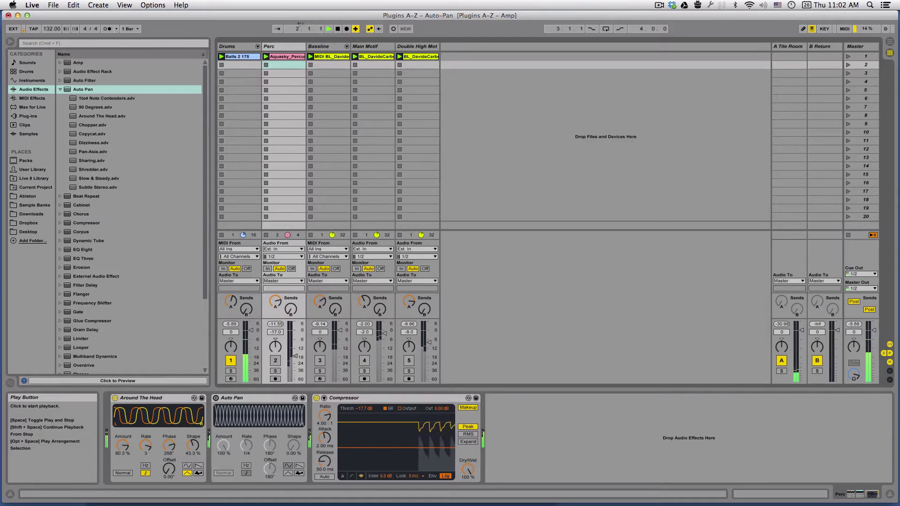
pyautogui.click(337, 30)
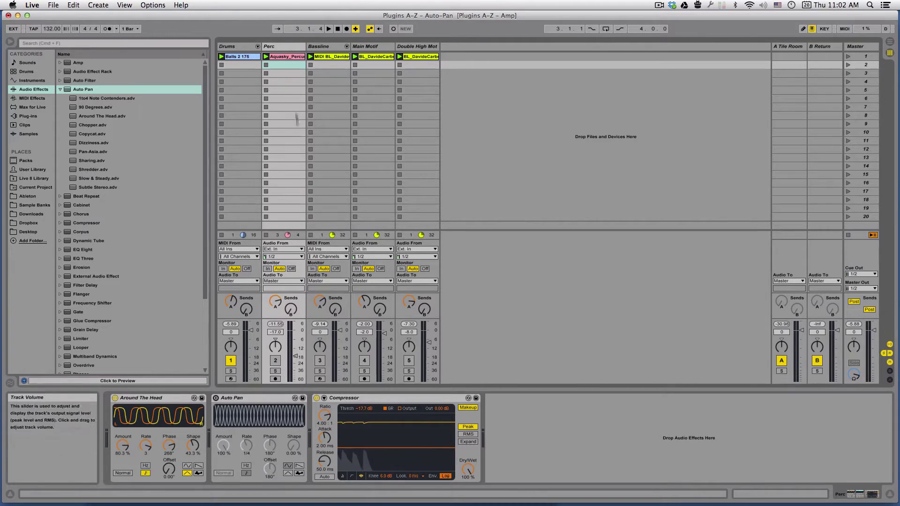
# Disable Around The Head and Compressor on Perc, then play with Perc unmuted and Drums muted
pyautogui.click(292, 47)
pyautogui.click(115, 398)
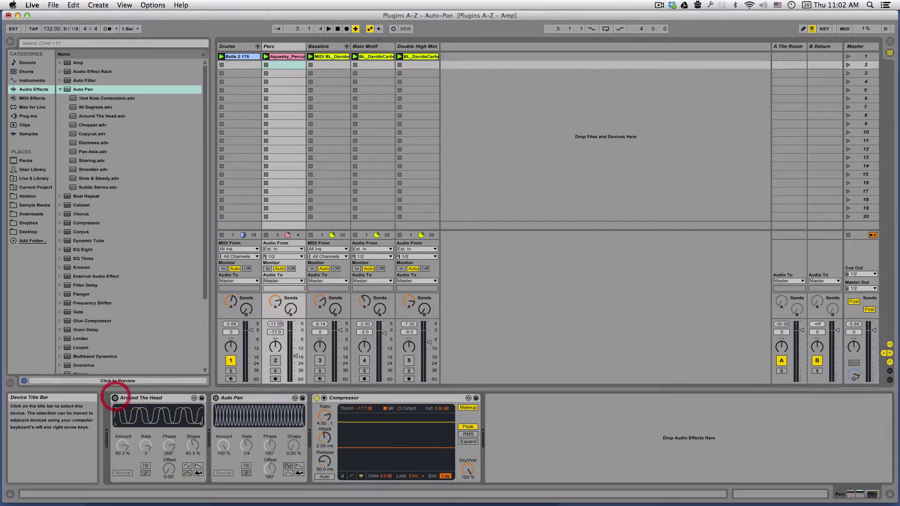
pyautogui.click(316, 398)
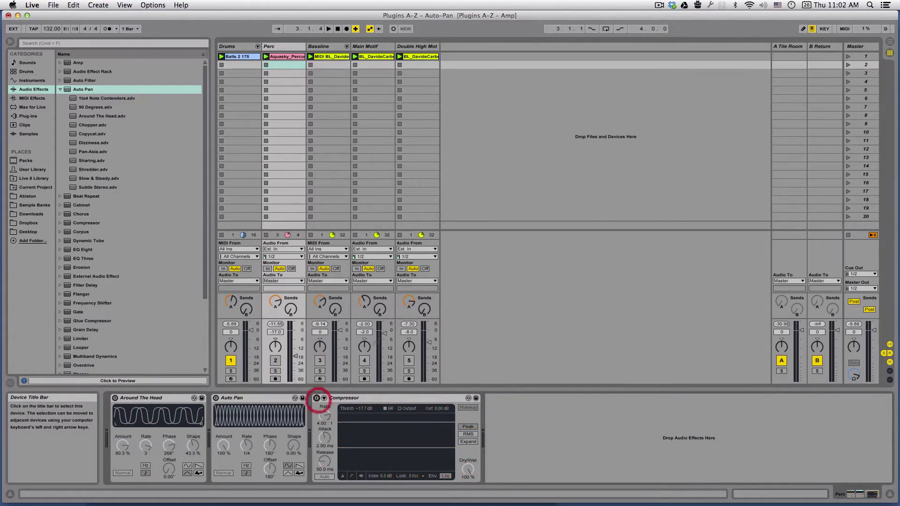
pyautogui.click(329, 28)
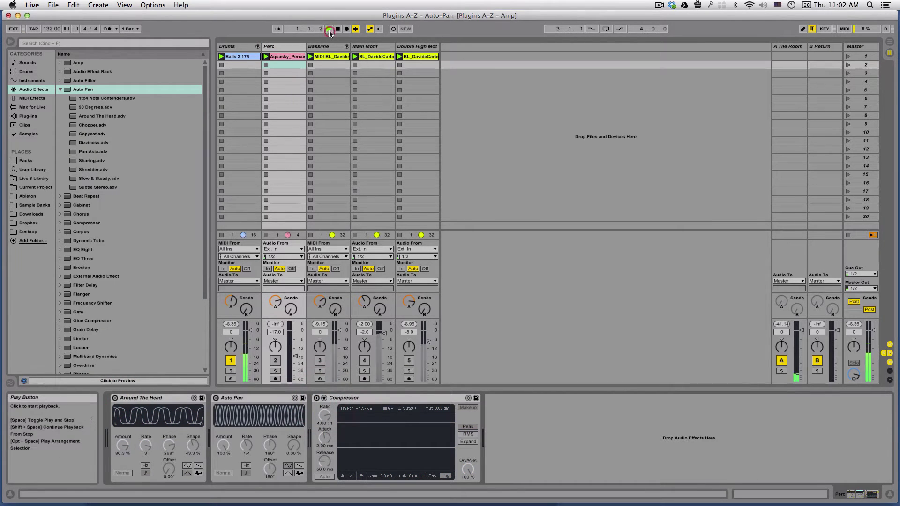
pyautogui.click(276, 360)
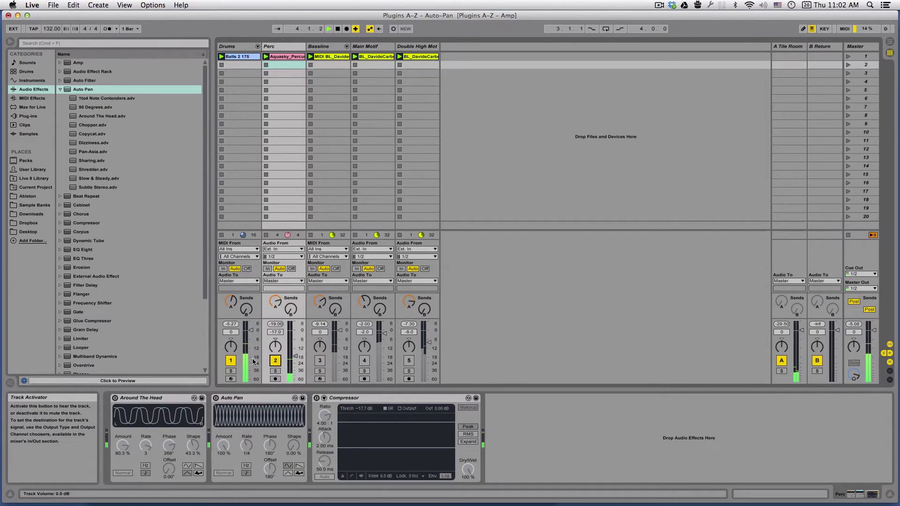
pyautogui.click(230, 360)
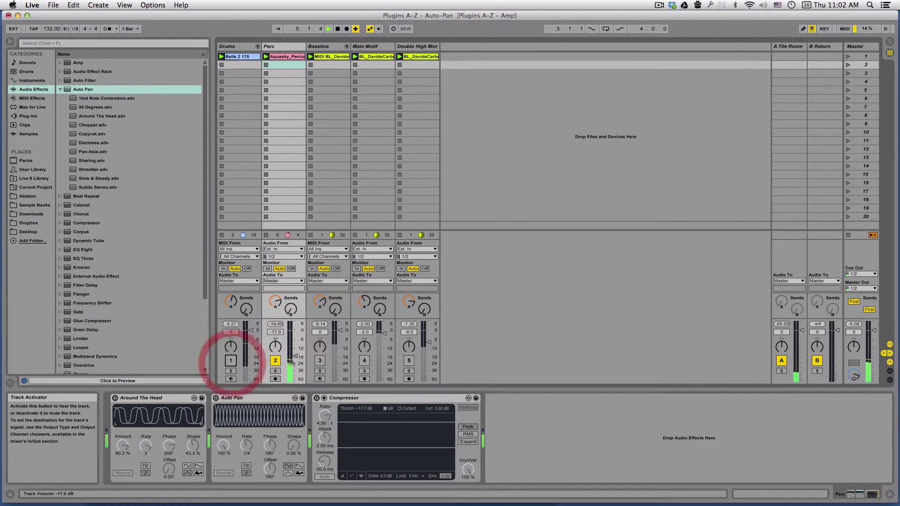
# Stop playback and locate the Around The Head preset under Auto Pan in the browser
pyautogui.click(337, 29)
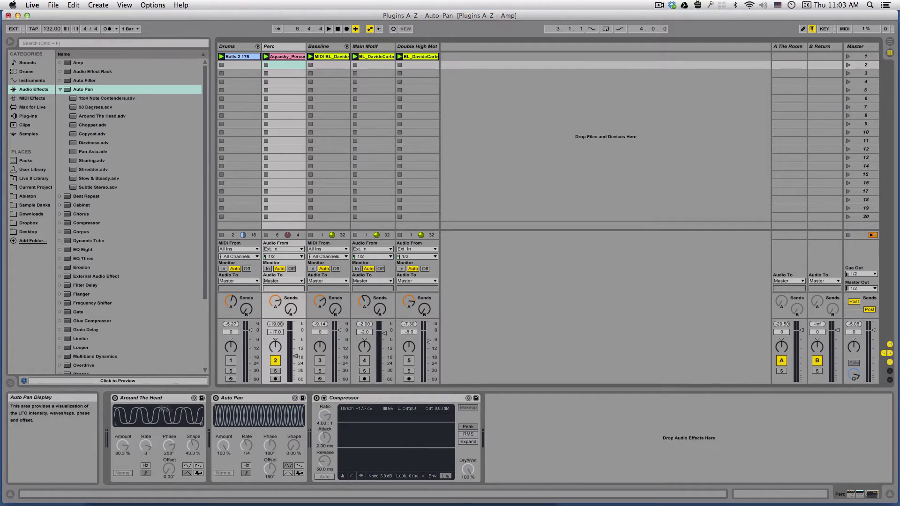
pyautogui.click(140, 401)
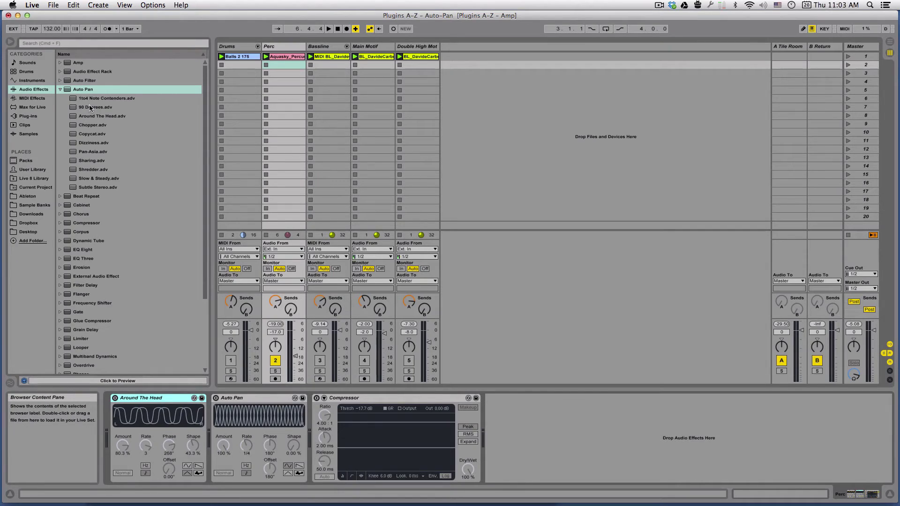
pyautogui.click(100, 117)
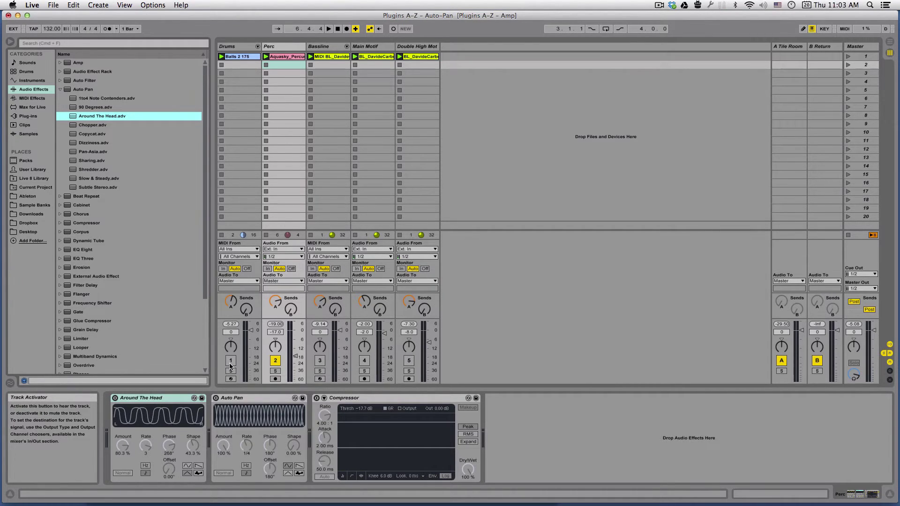
# Play with Around The Head re-enabled on Perc, briefly unmuting Drums, then stop
pyautogui.press('space')
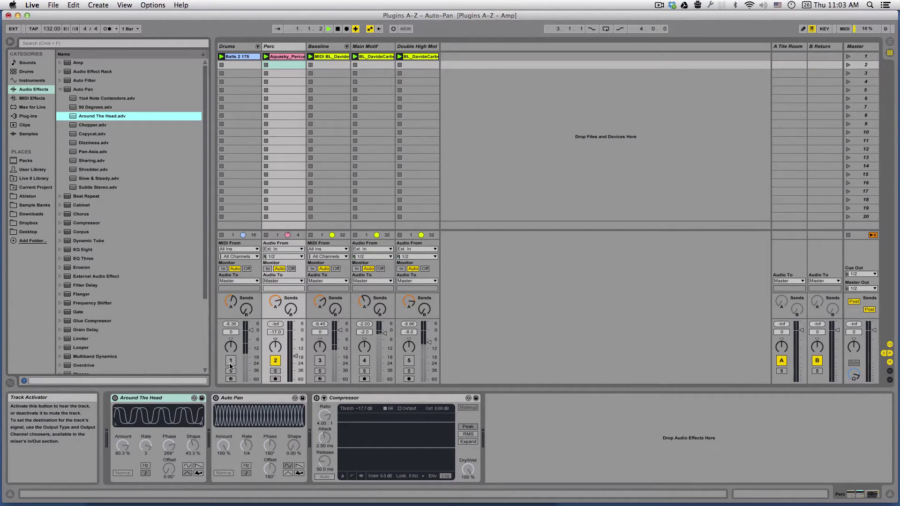
pyautogui.click(117, 400)
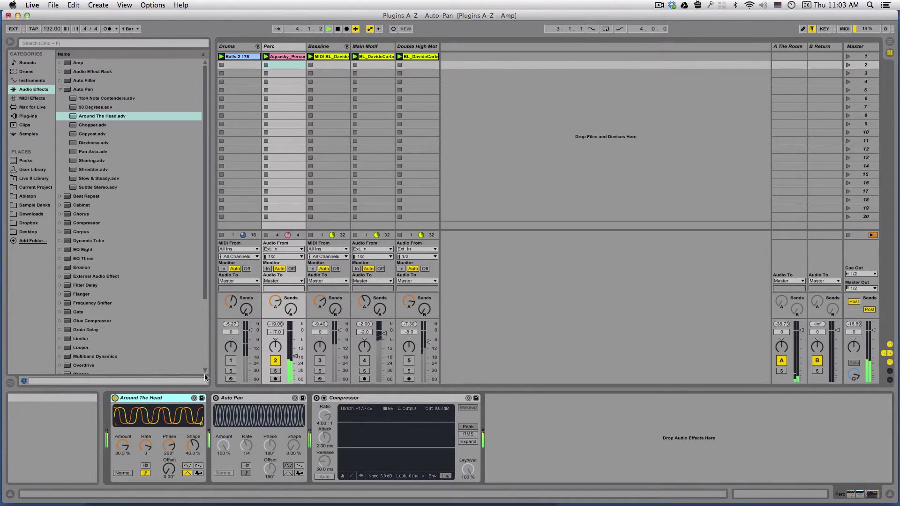
pyautogui.click(231, 360)
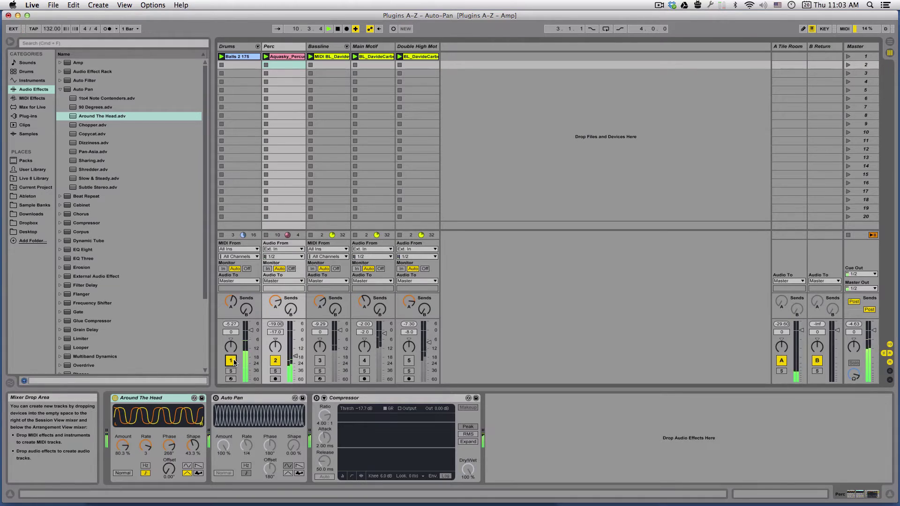
pyautogui.click(231, 361)
pyautogui.press('space')
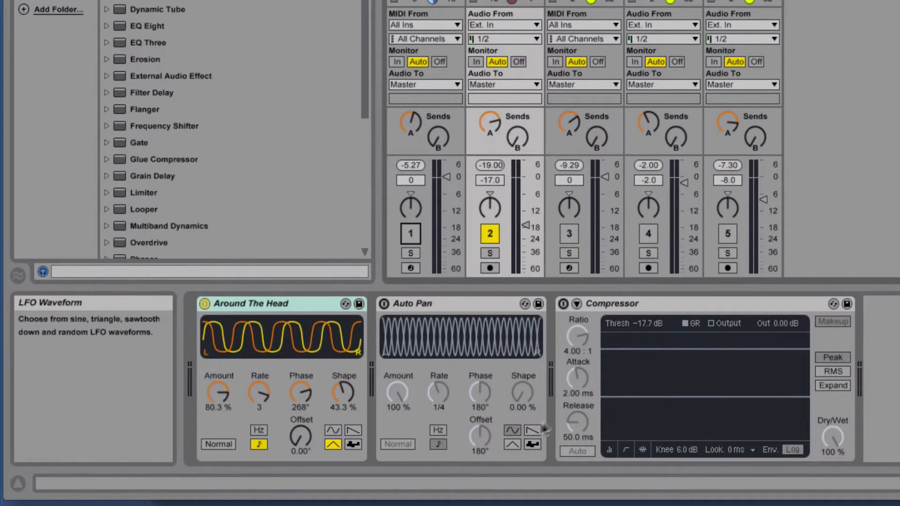
# Disable Around The Head, enable Auto Pan and reset it to defaults with Amount 0.00 %
pyautogui.click(204, 304)
pyautogui.click(396, 304)
pyautogui.click(383, 304)
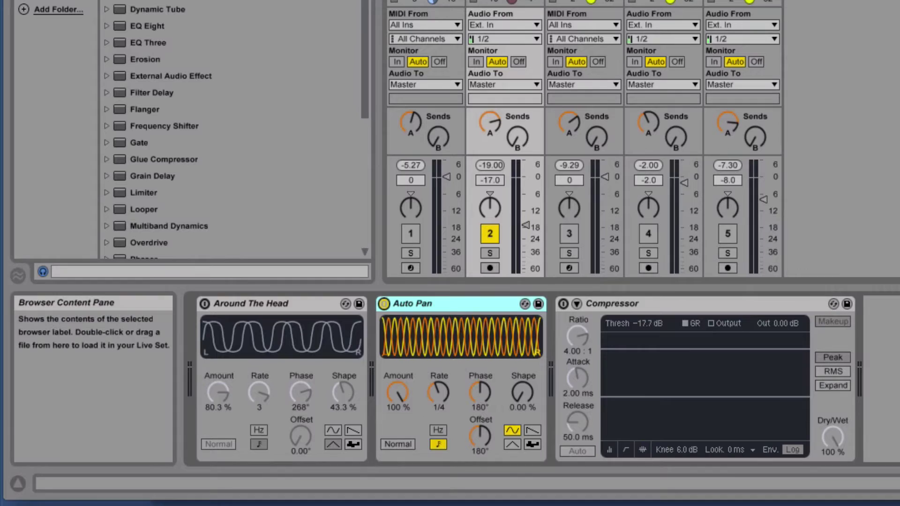
pyautogui.click(470, 350)
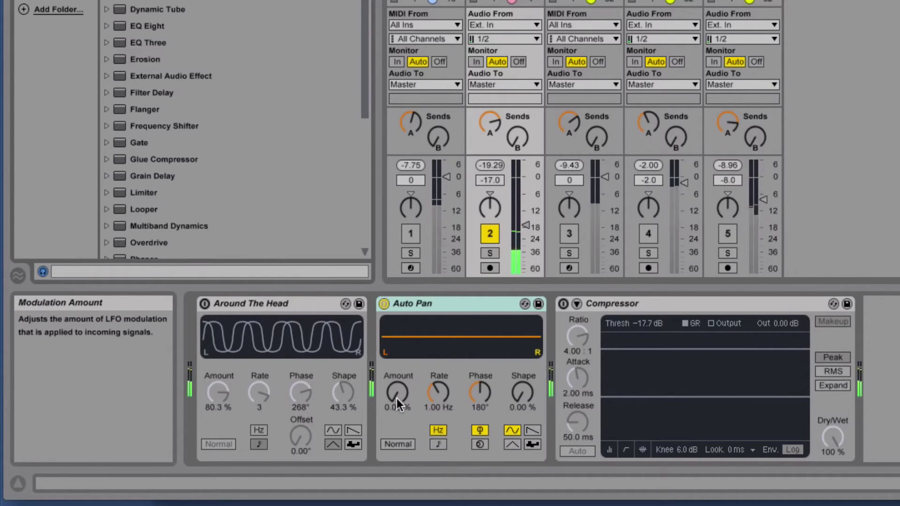
pyautogui.moveTo(396, 399)
pyautogui.mouseDown()
pyautogui.moveTo(396, 314)
pyautogui.moveTo(398, 399)
pyautogui.mouseUp()
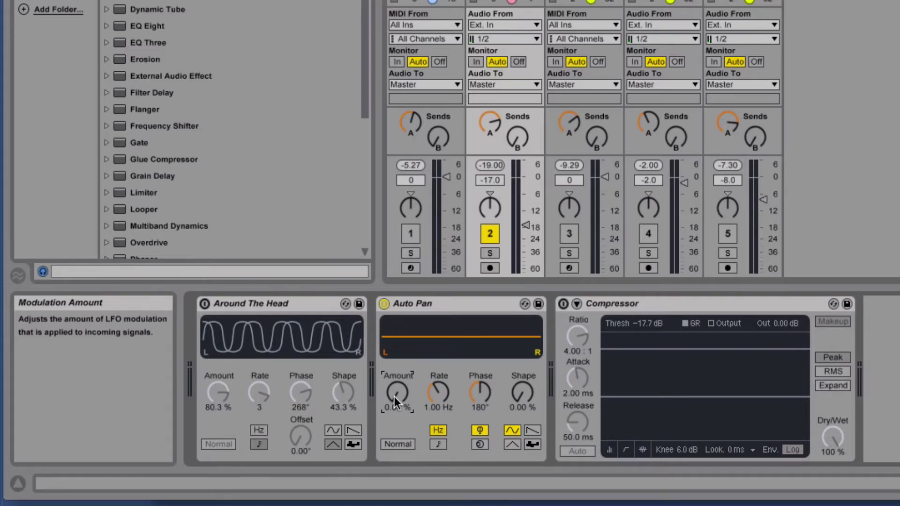
# Raise Auto Pan Amount to 100 % and sweep Rate up to 12.6 Hz, ending at 9.96 Hz
pyautogui.moveTo(394, 396); pyautogui.dragTo(395, 349)
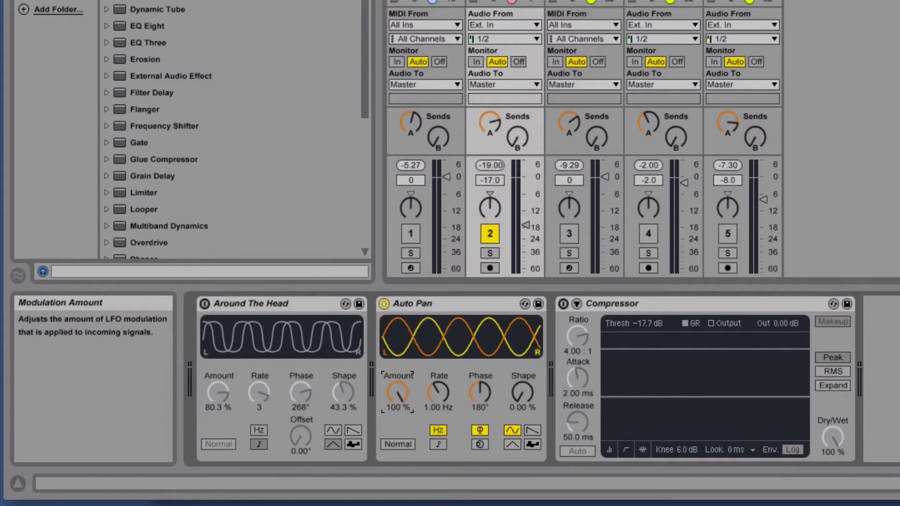
pyautogui.moveTo(437, 397)
pyautogui.mouseDown()
pyautogui.moveTo(437, 422)
pyautogui.moveTo(439, 309)
pyautogui.moveTo(438, 389)
pyautogui.mouseUp()
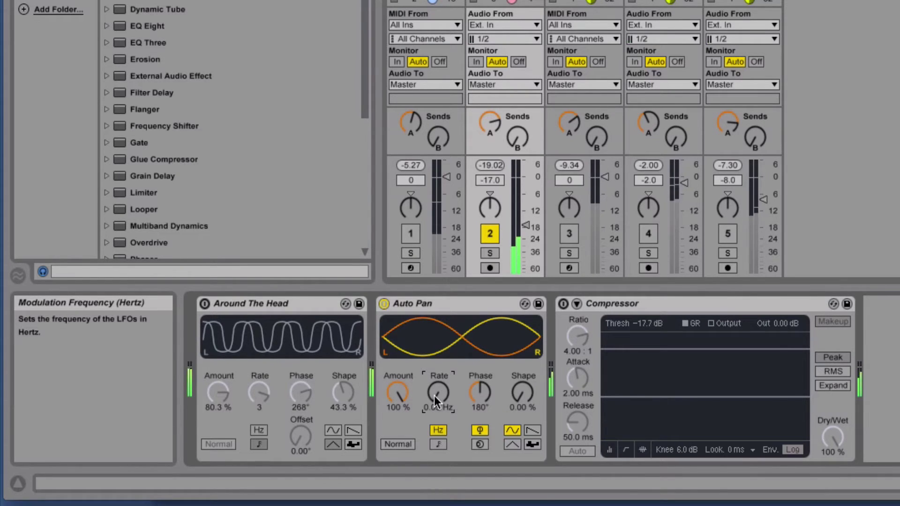
pyautogui.moveTo(434, 393); pyautogui.dragTo(434, 362)
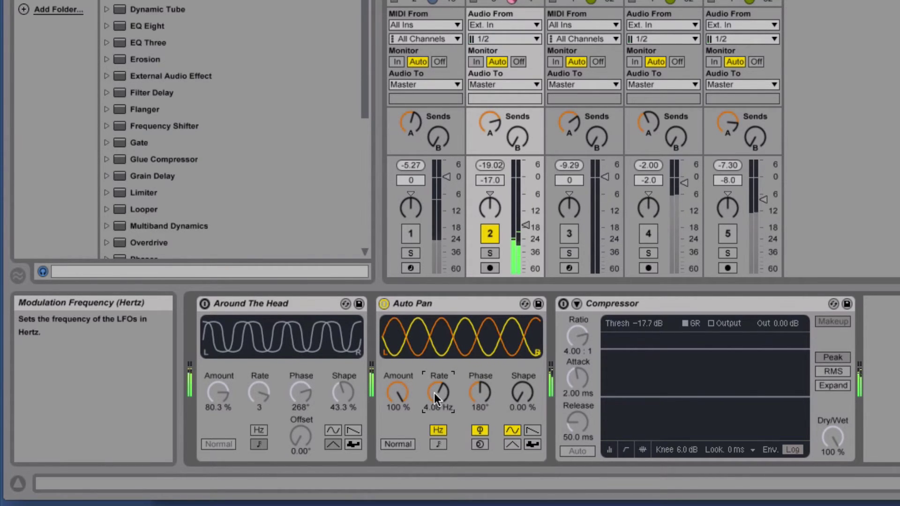
pyautogui.moveTo(434, 393); pyautogui.dragTo(436, 379)
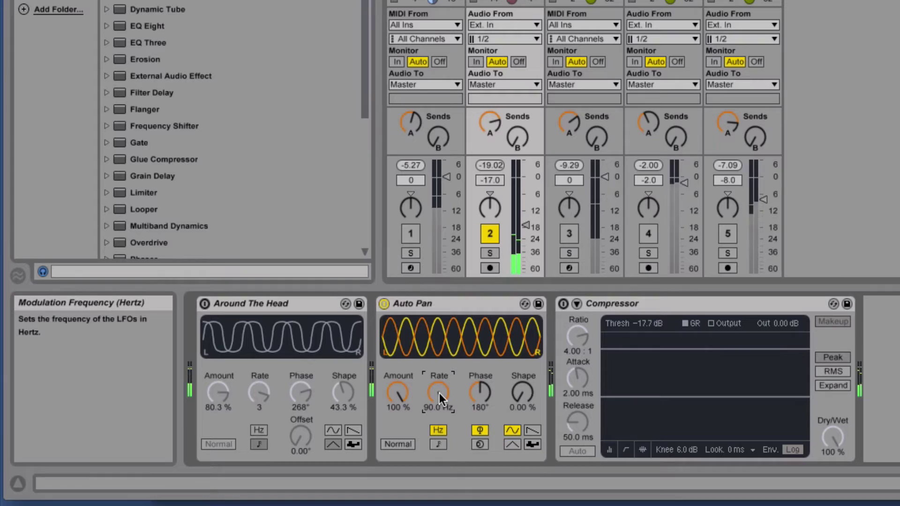
pyautogui.moveTo(439, 392); pyautogui.dragTo(440, 408)
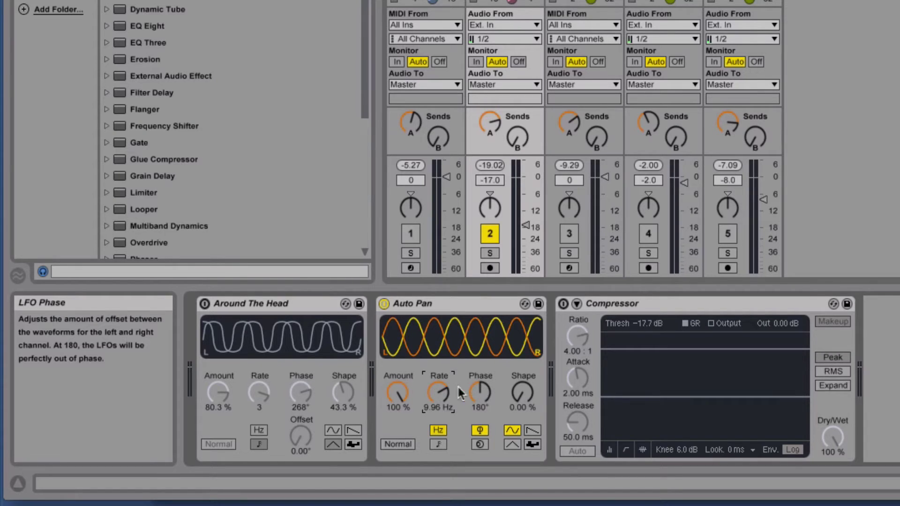
pyautogui.moveTo(443, 390); pyautogui.dragTo(444, 433)
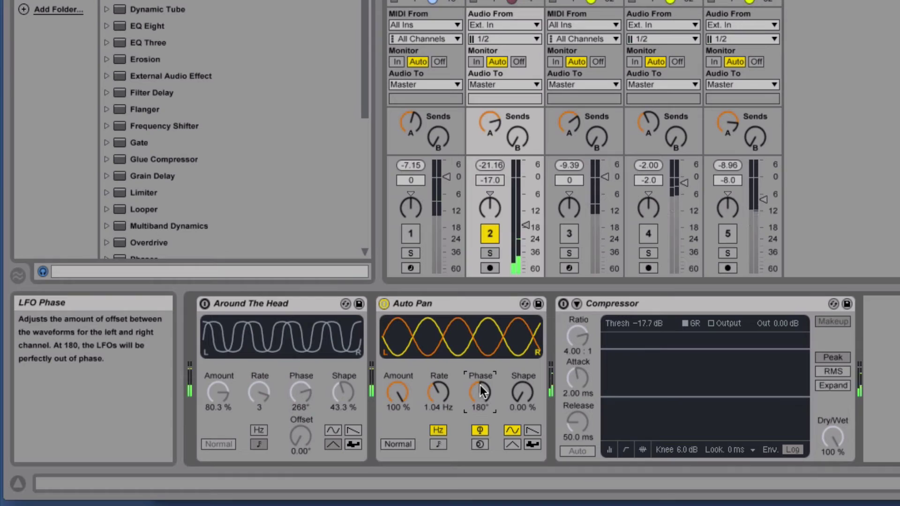
pyautogui.moveTo(480, 388)
pyautogui.mouseDown()
pyautogui.moveTo(480, 402)
pyautogui.moveTo(477, 334)
pyautogui.moveTo(477, 387)
pyautogui.mouseUp()
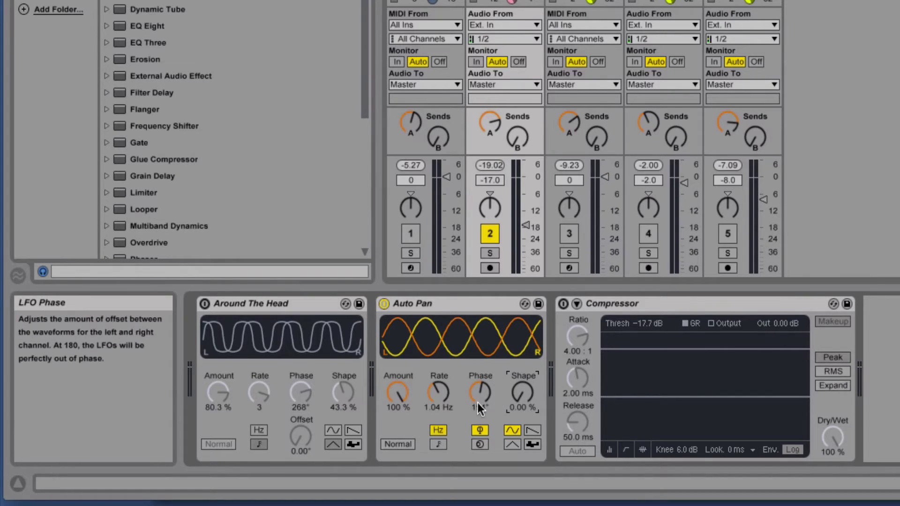
# Confirm Phase at 180° and sweep Shape up before resetting it to 0 %
pyautogui.press('Return')
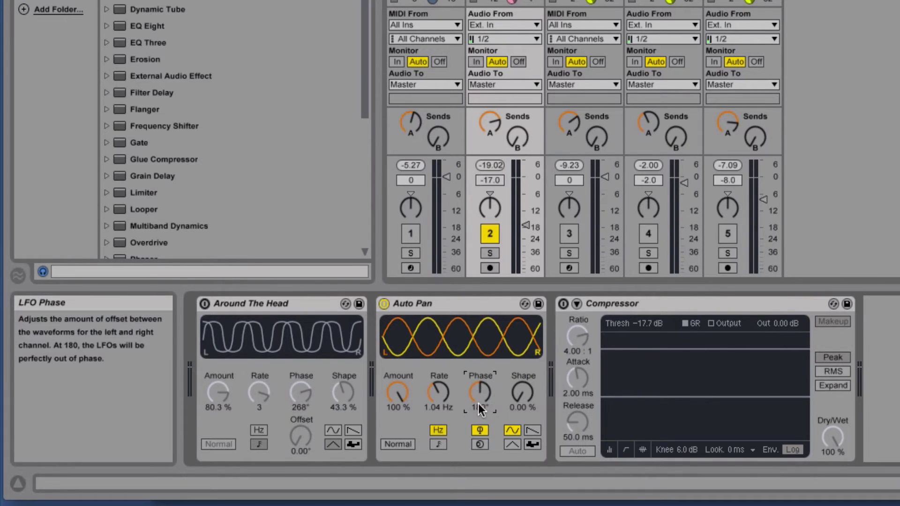
pyautogui.moveTo(518, 392); pyautogui.dragTo(518, 342)
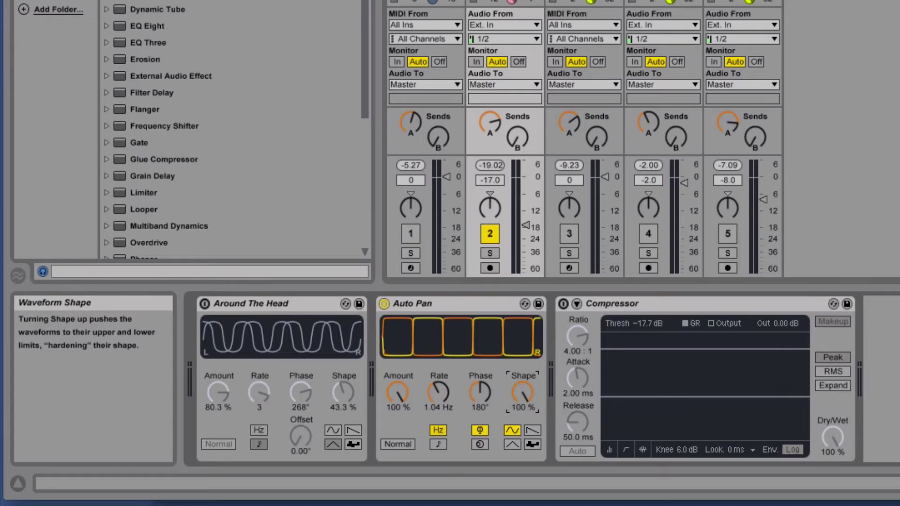
pyautogui.click(516, 386)
pyautogui.press('Delete')
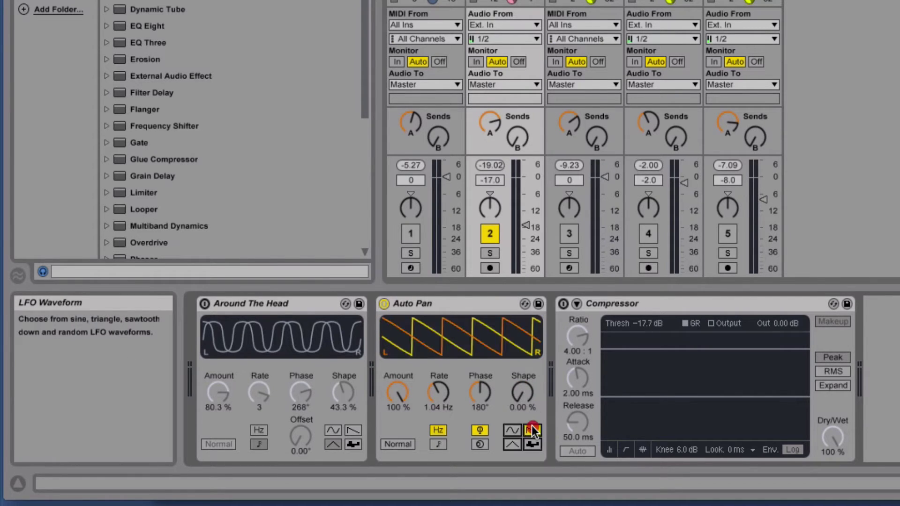
# Try sawtooth and triangle waveforms with Shape sweeps, then switch to the random waveform
pyautogui.click(532, 430)
pyautogui.moveTo(522, 393); pyautogui.dragTo(521, 333)
pyautogui.moveTo(522, 393); pyautogui.dragTo(522, 356)
pyautogui.click(512, 446)
pyautogui.moveTo(521, 392); pyautogui.dragTo(522, 416)
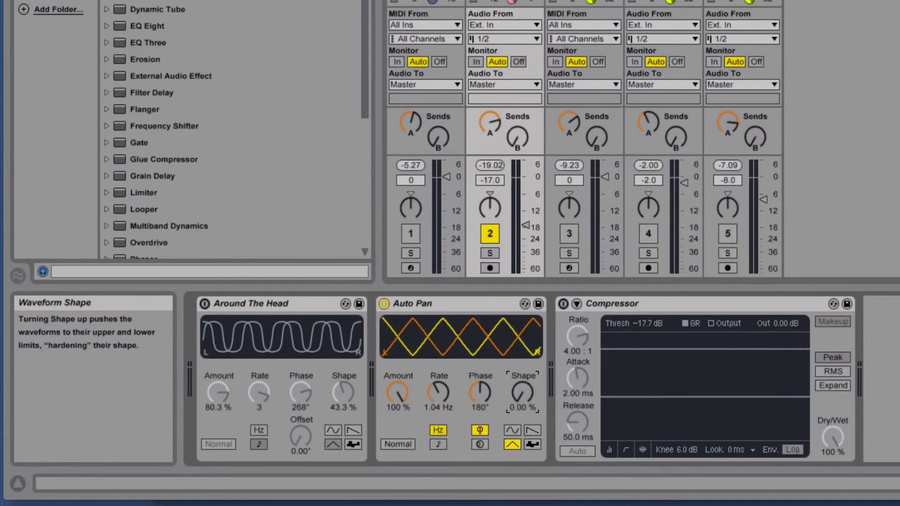
pyautogui.click(532, 444)
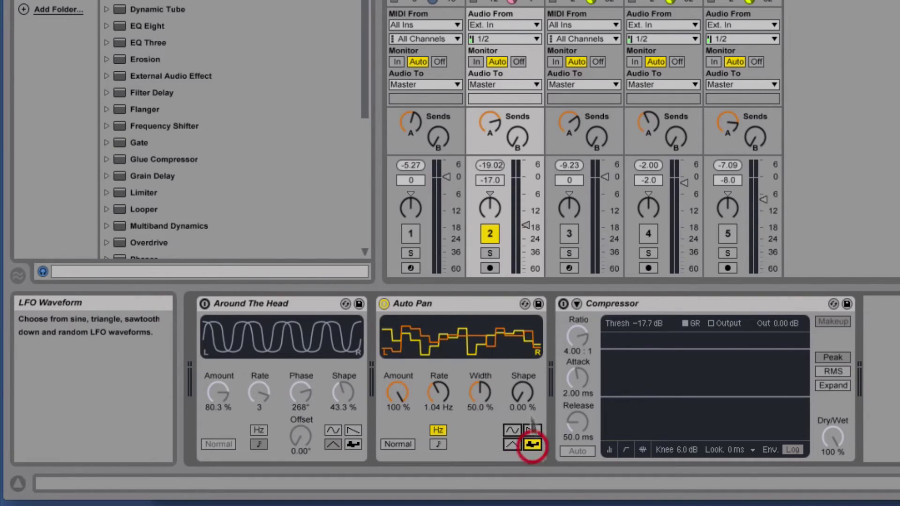
pyautogui.moveTo(520, 389)
pyautogui.mouseDown()
pyautogui.moveTo(520, 377)
pyautogui.moveTo(519, 404)
pyautogui.mouseUp()
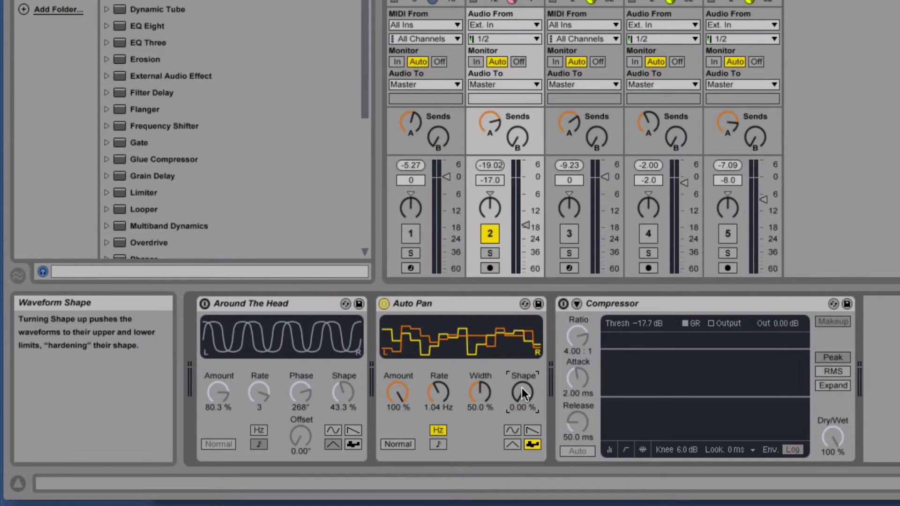
# Sweep Shape on the sine and sawtooth waveforms, then switch the LFO to triangle
pyautogui.click(518, 431)
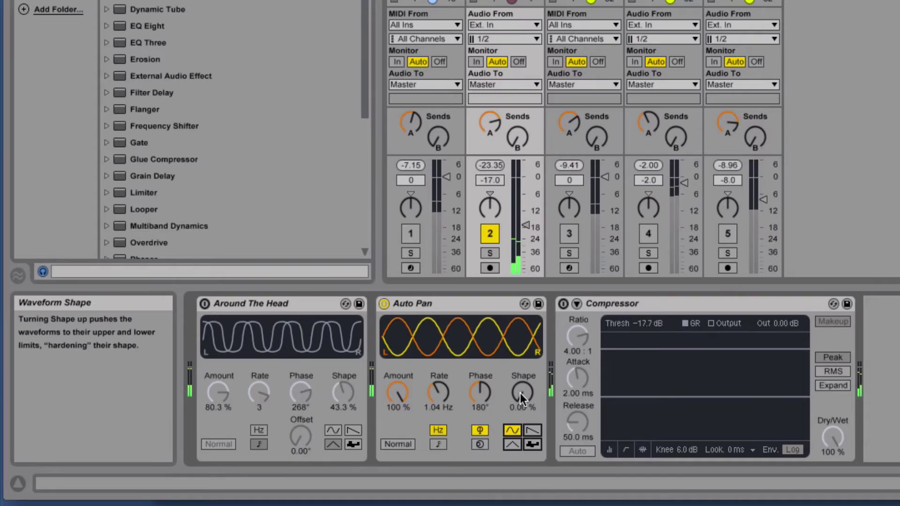
pyautogui.moveTo(519, 395); pyautogui.dragTo(520, 319)
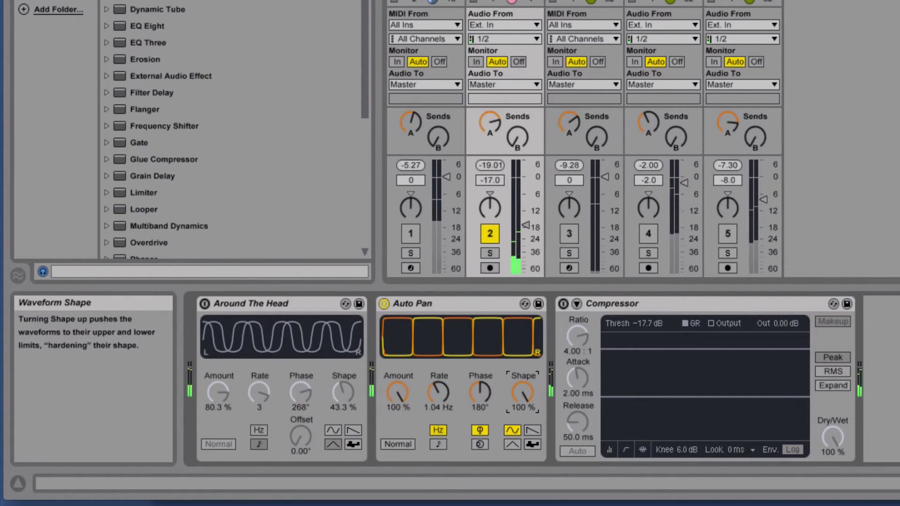
pyautogui.moveTo(518, 399); pyautogui.dragTo(517, 445)
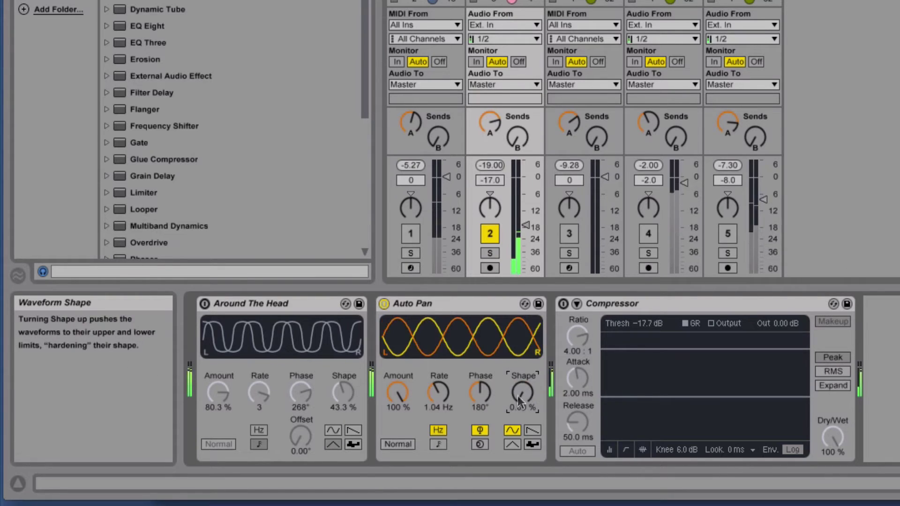
pyautogui.click(533, 429)
pyautogui.moveTo(518, 393); pyautogui.dragTo(517, 340)
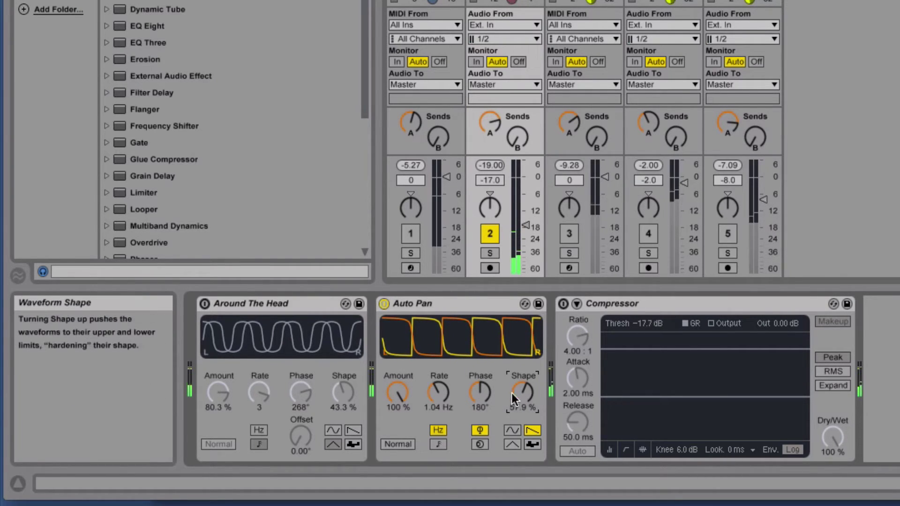
pyautogui.moveTo(511, 392); pyautogui.dragTo(511, 448)
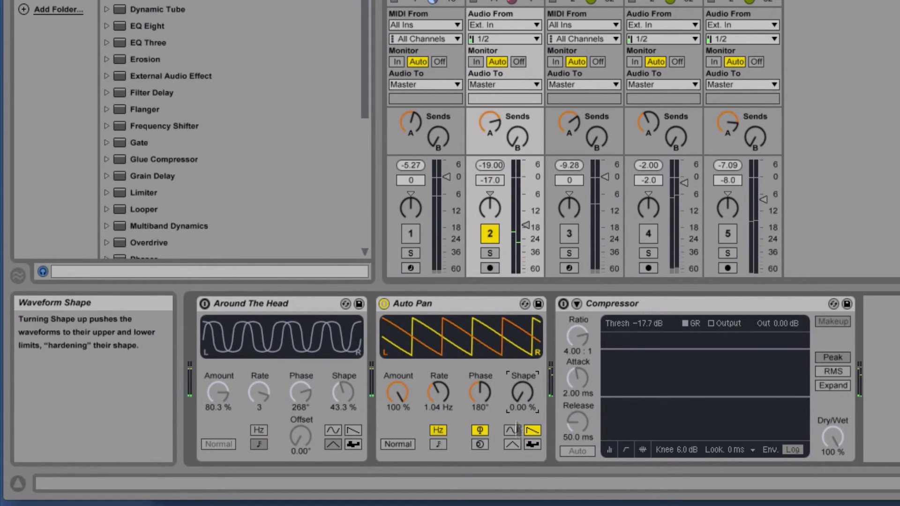
pyautogui.click(510, 445)
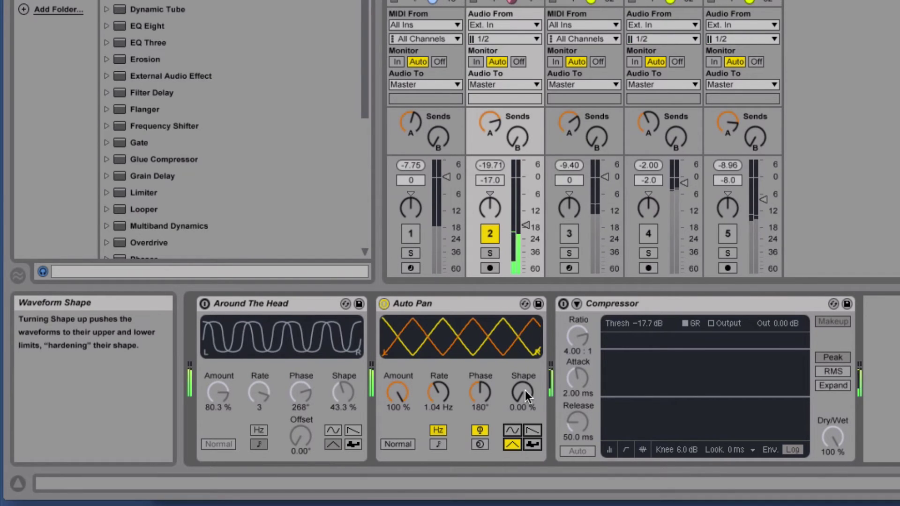
# Set triangle Shape to about 30 %, then switch to random and push Shape to 100 %
pyautogui.moveTo(521, 396); pyautogui.dragTo(522, 310)
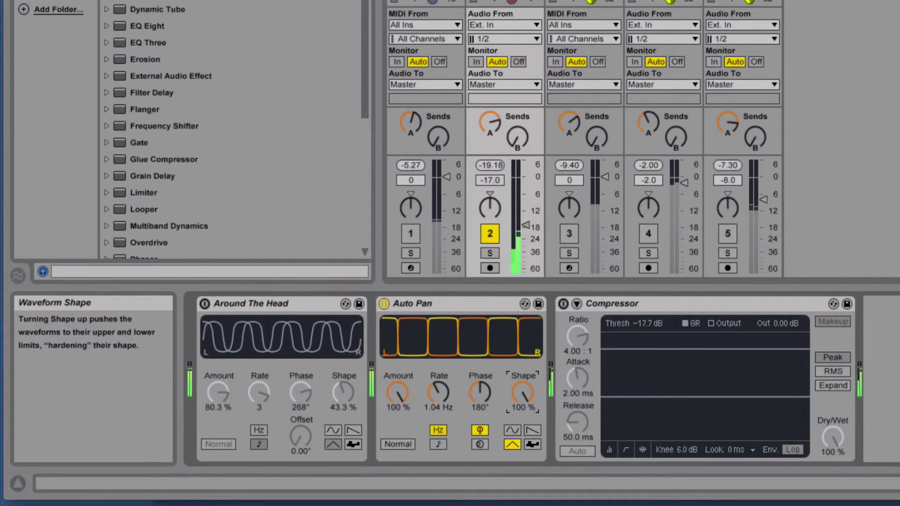
pyautogui.moveTo(522, 393); pyautogui.dragTo(544, 457)
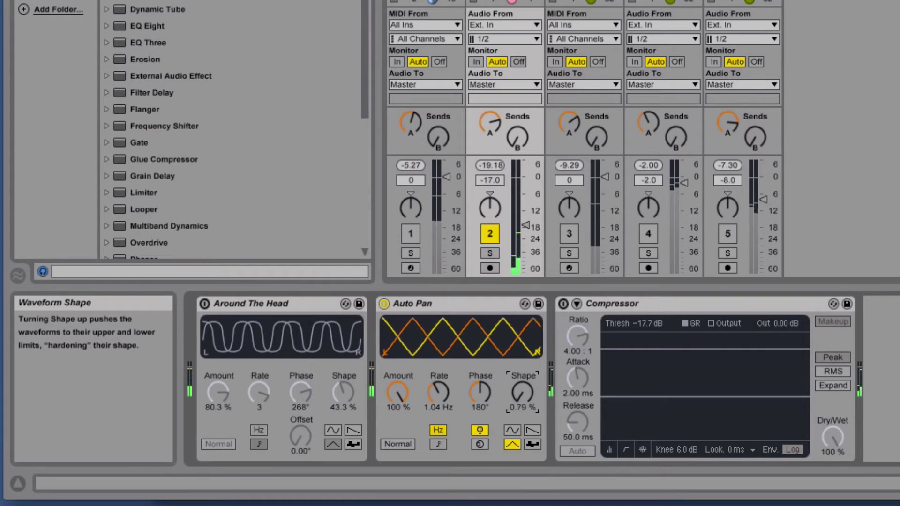
pyautogui.click(533, 445)
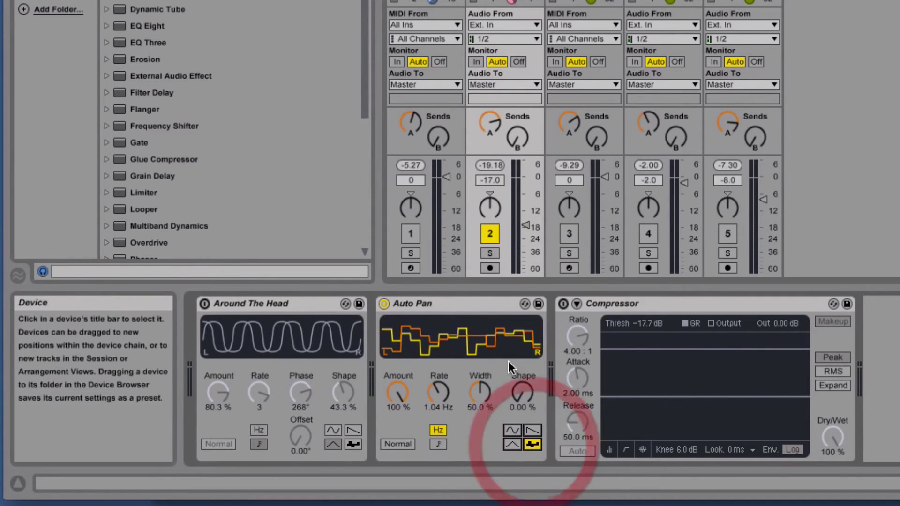
pyautogui.moveTo(522, 393); pyautogui.dragTo(521, 338)
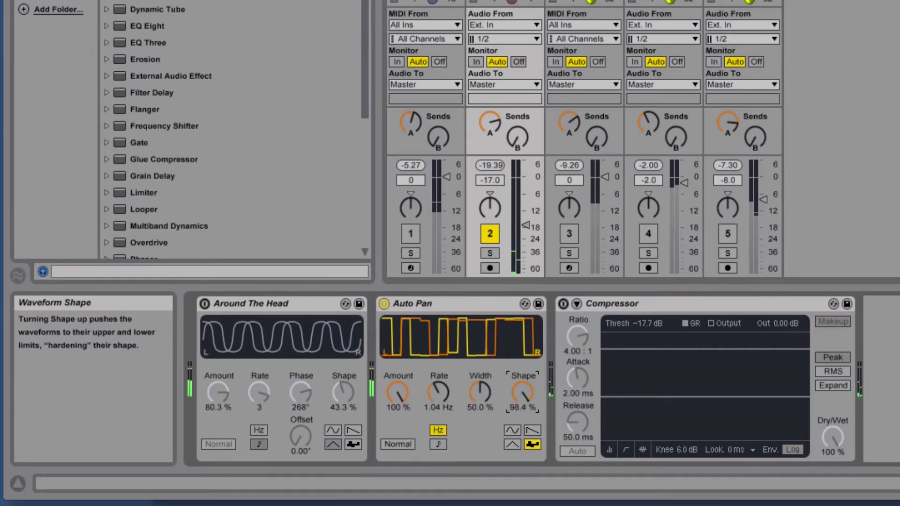
pyautogui.moveTo(530, 388)
pyautogui.mouseDown()
pyautogui.moveTo(530, 377)
pyautogui.moveTo(526, 422)
pyautogui.moveTo(526, 383)
pyautogui.mouseUp()
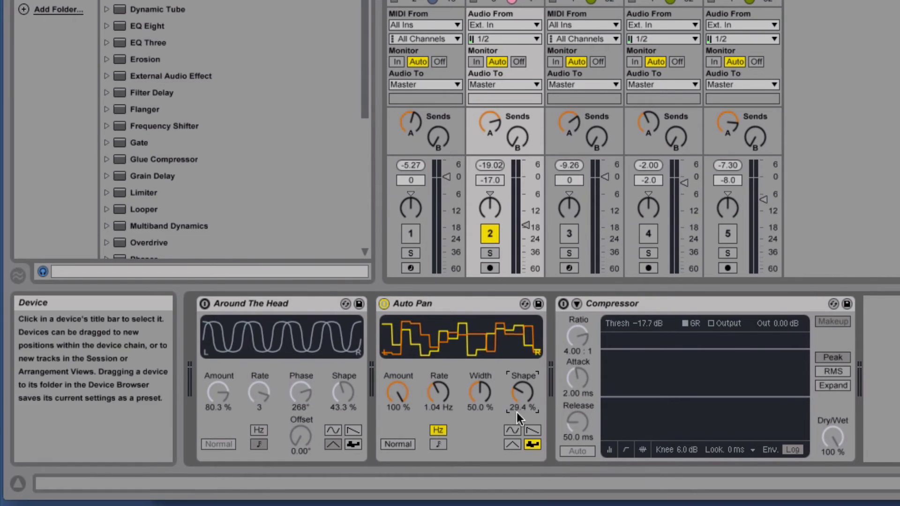
pyautogui.click(517, 427)
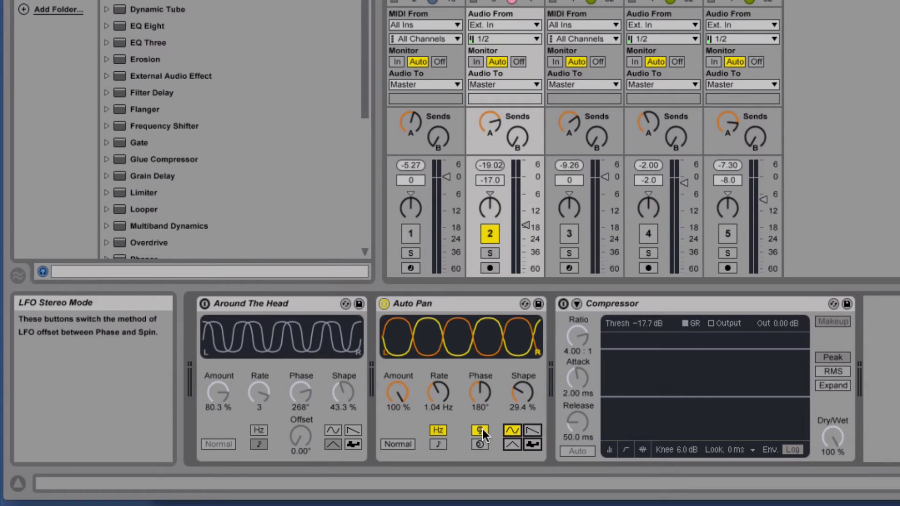
pyautogui.click(481, 443)
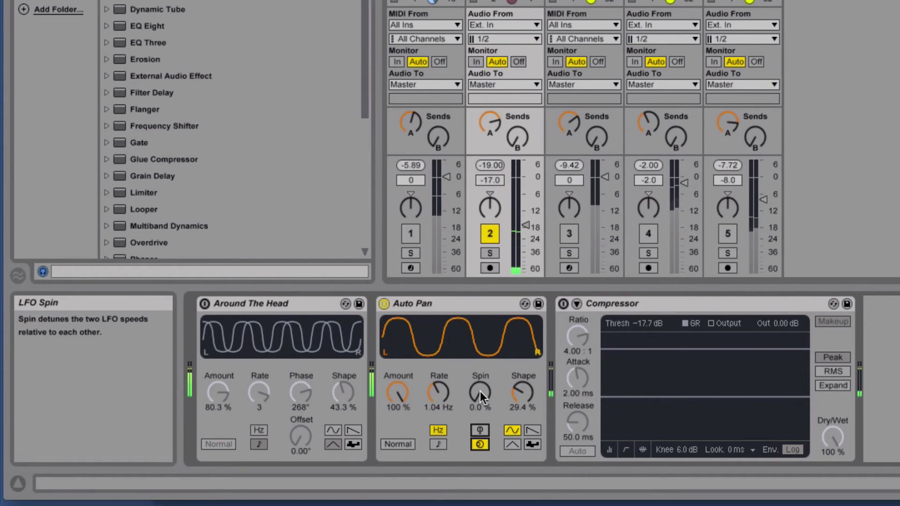
pyautogui.moveTo(480, 392)
pyautogui.mouseDown()
pyautogui.moveTo(480, 381)
pyautogui.moveTo(490, 410)
pyautogui.moveTo(481, 392)
pyautogui.mouseUp()
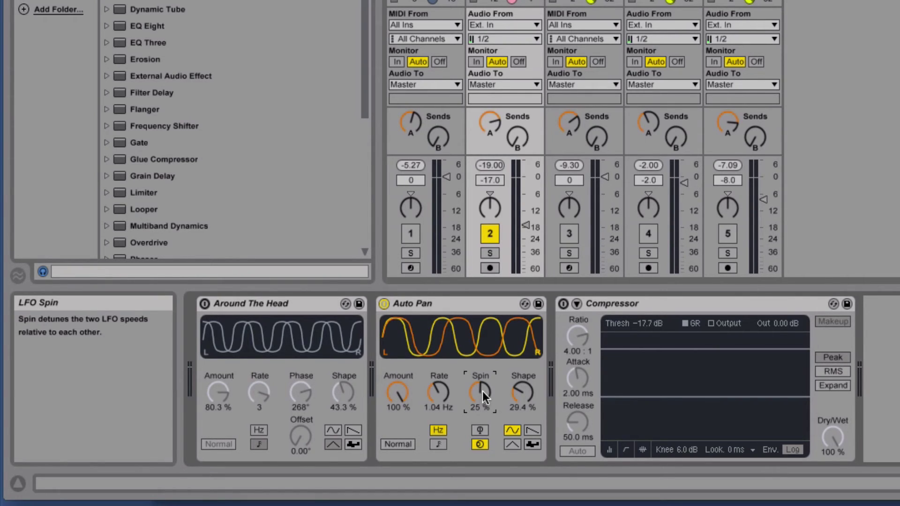
# Return to Phase mode, sync Rate to tempo and sweep it from 1/64 to 1/4
pyautogui.click(478, 430)
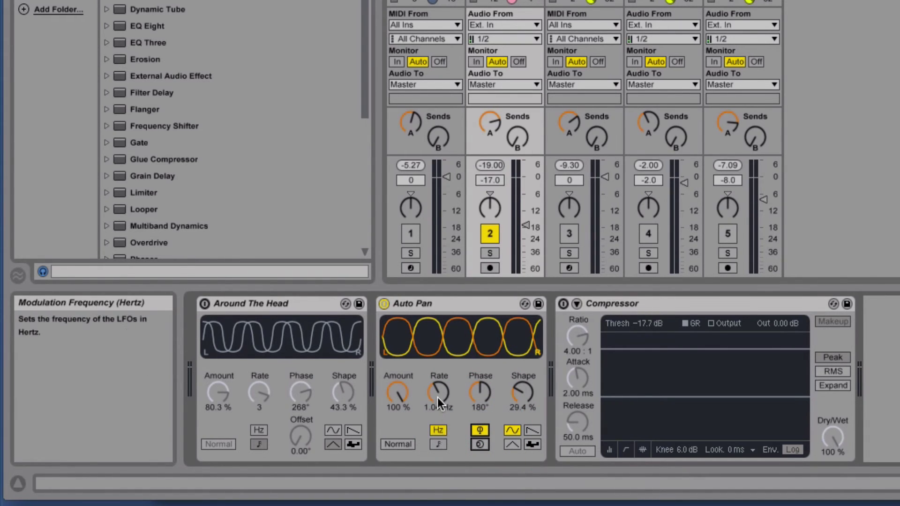
pyautogui.moveTo(438, 397); pyautogui.dragTo(451, 450)
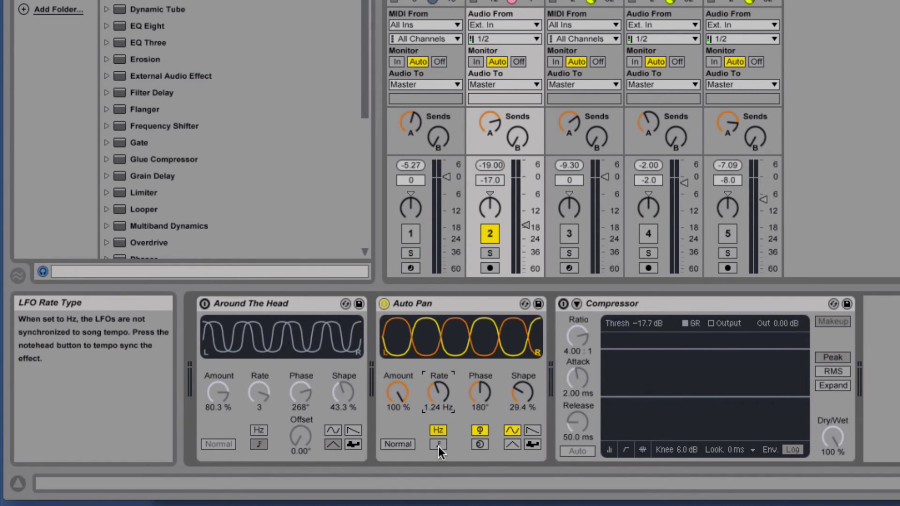
pyautogui.click(437, 445)
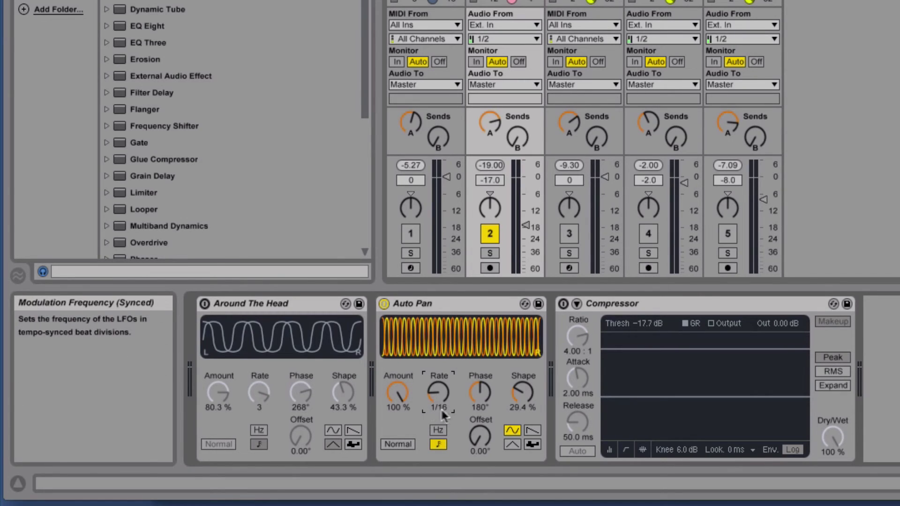
pyautogui.moveTo(430, 393); pyautogui.dragTo(430, 381)
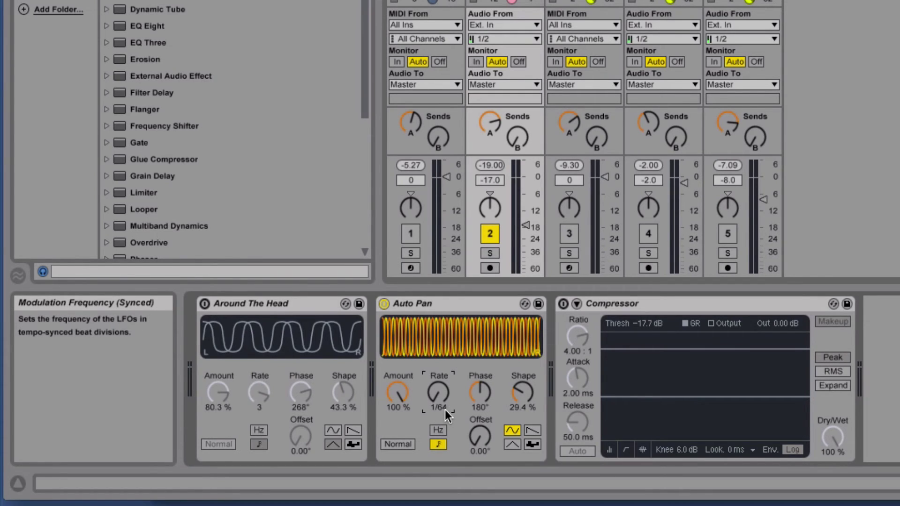
pyautogui.moveTo(431, 396)
pyautogui.mouseDown()
pyautogui.moveTo(433, 410)
pyautogui.moveTo(439, 377)
pyautogui.moveTo(439, 387)
pyautogui.mouseUp()
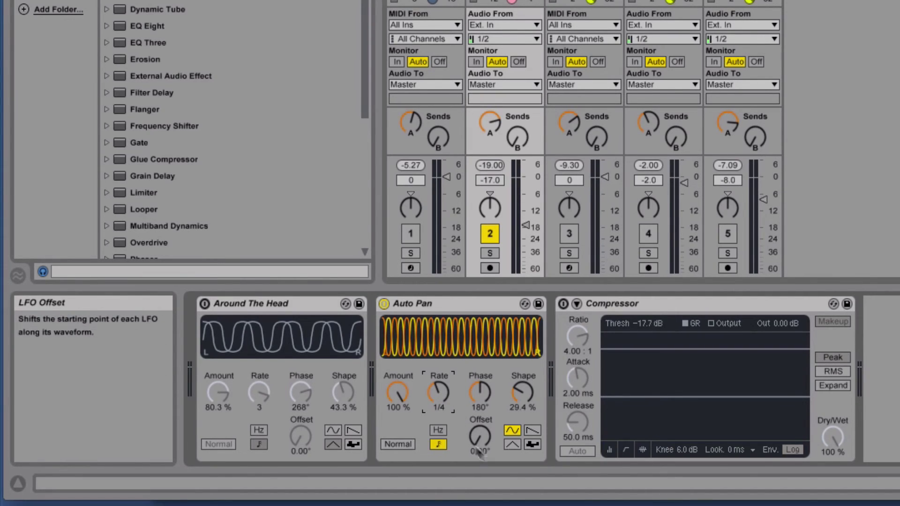
# Sync the Perc Auto Pan rate to 1/4 note and set the LFO Offset to 283°
pyautogui.click(442, 432)
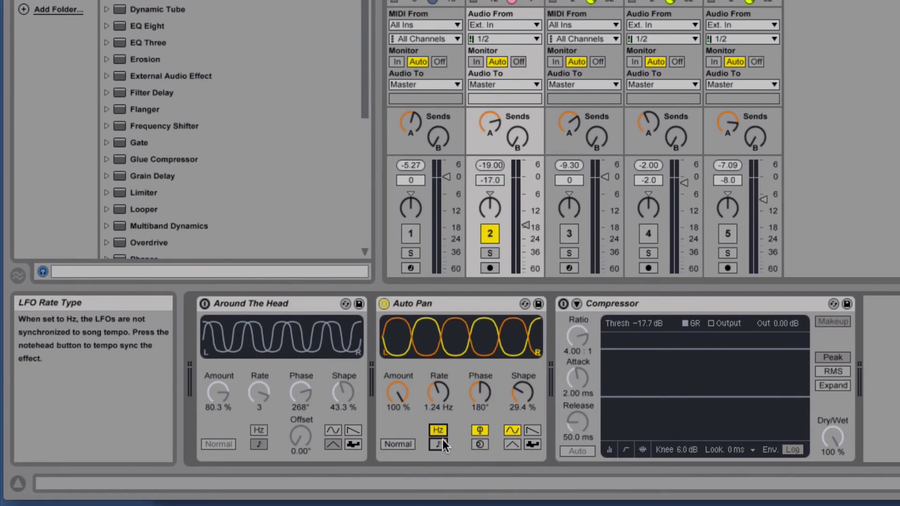
pyautogui.click(442, 444)
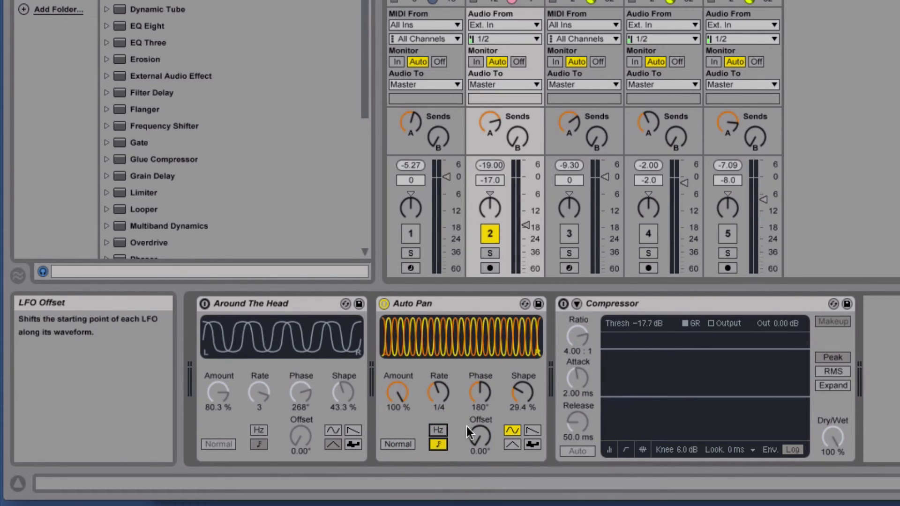
pyautogui.click(444, 429)
pyautogui.click(439, 445)
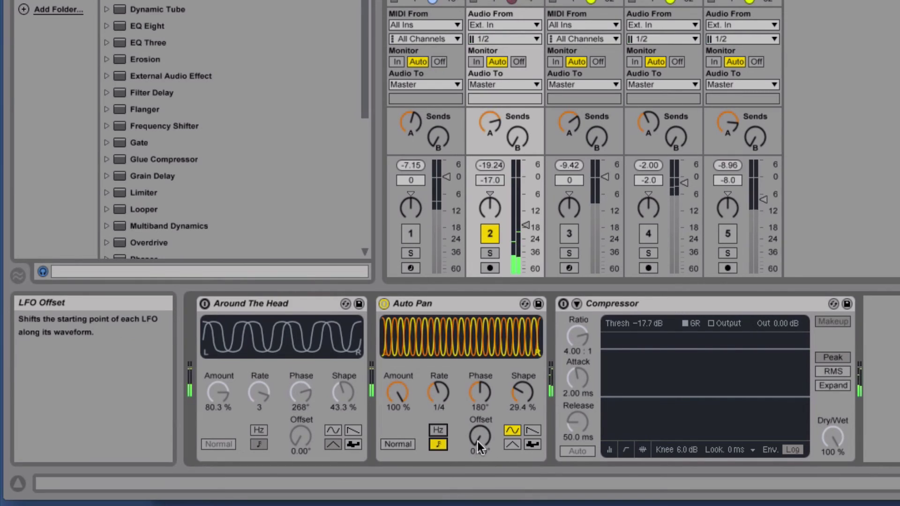
pyautogui.moveTo(477, 441)
pyautogui.mouseDown()
pyautogui.moveTo(478, 327)
pyautogui.moveTo(477, 441)
pyautogui.mouseUp()
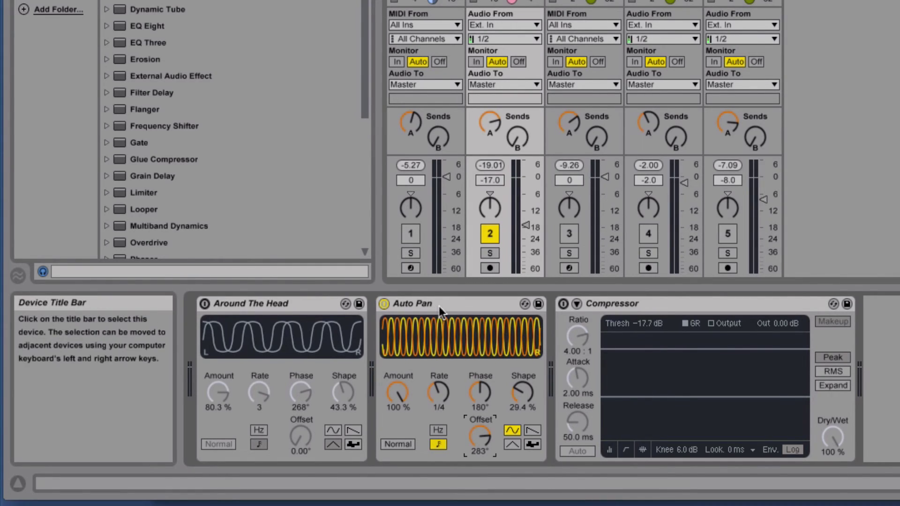
# Run Auto Pan free at 0.77 Hz with 0.00% Shape, trying Invert but leaving the phase on Normal
pyautogui.click(400, 444)
pyautogui.click(399, 445)
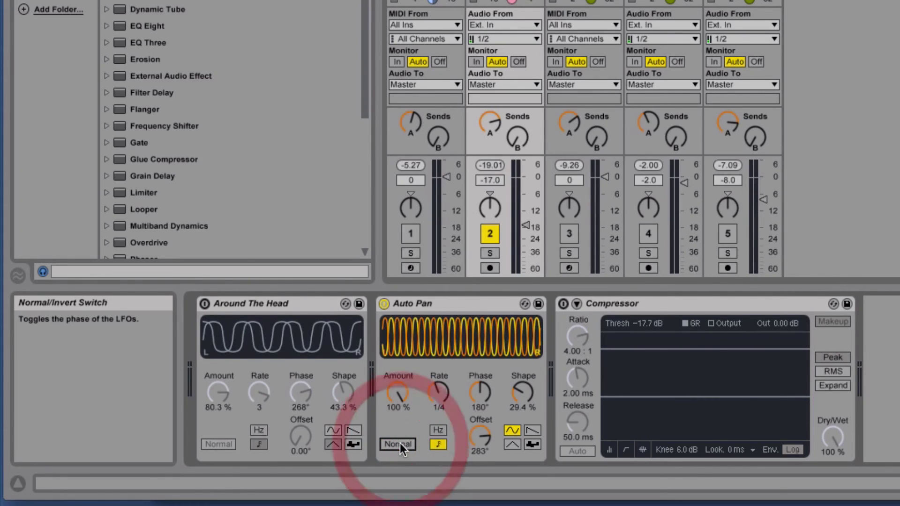
pyautogui.click(437, 430)
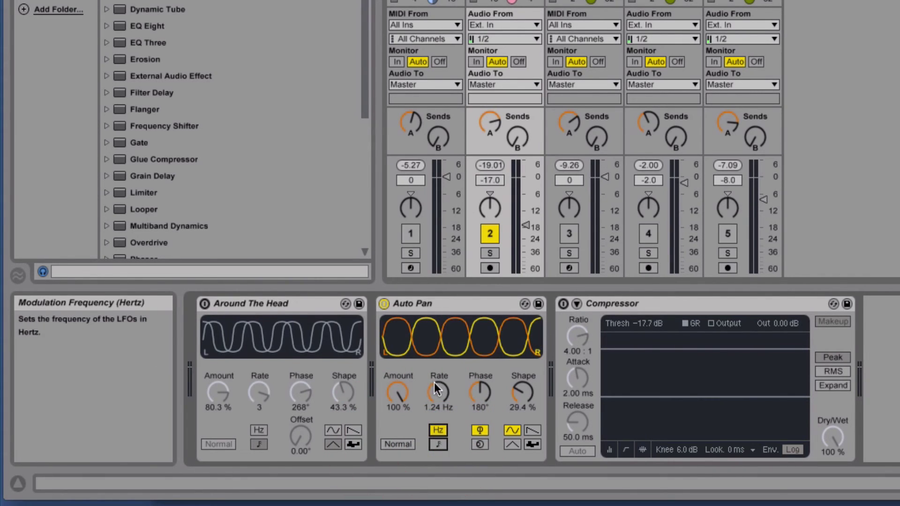
pyautogui.moveTo(434, 382); pyautogui.dragTo(434, 381)
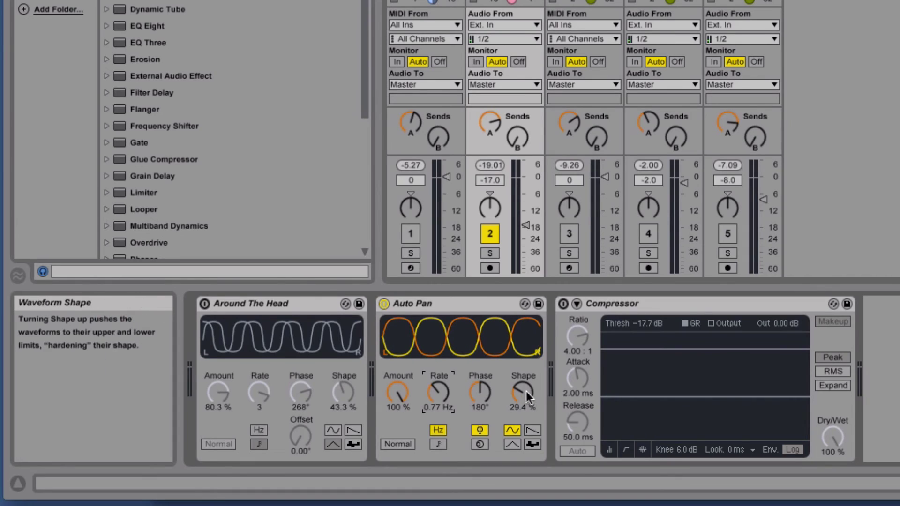
pyautogui.moveTo(522, 392); pyautogui.dragTo(522, 406)
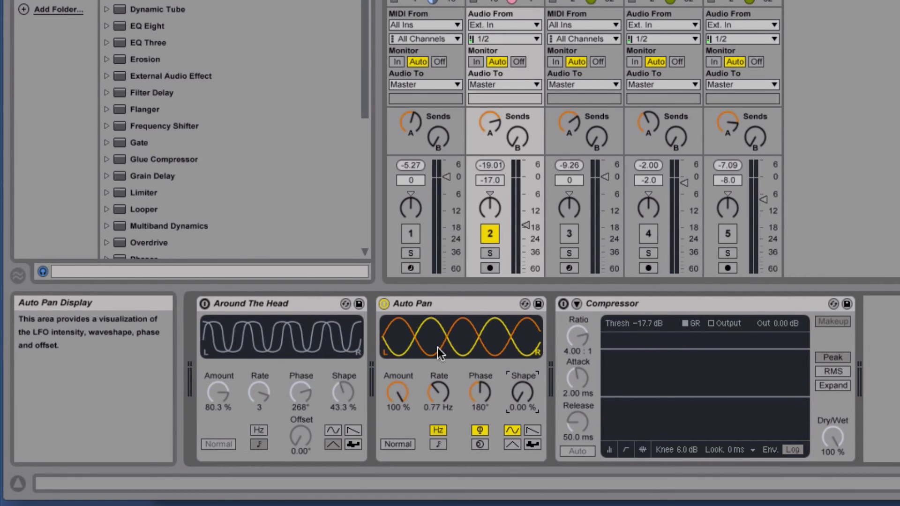
pyautogui.click(397, 444)
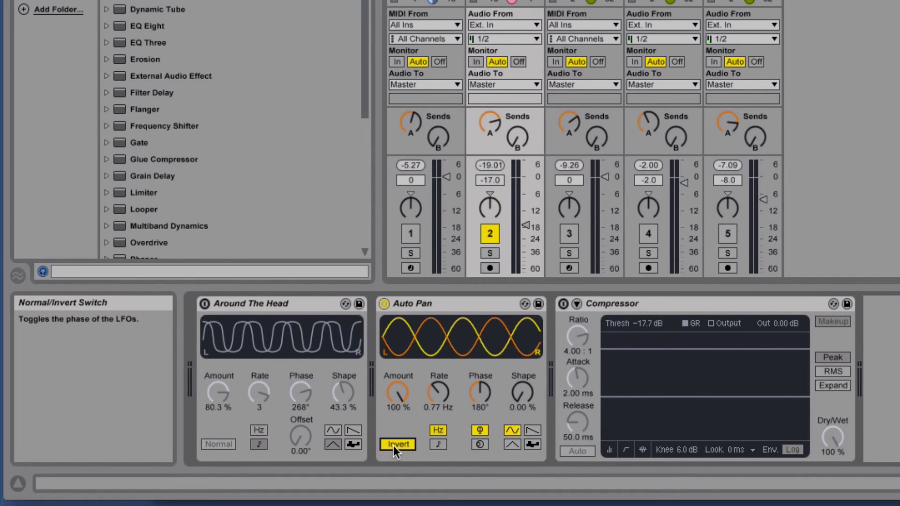
pyautogui.click(396, 443)
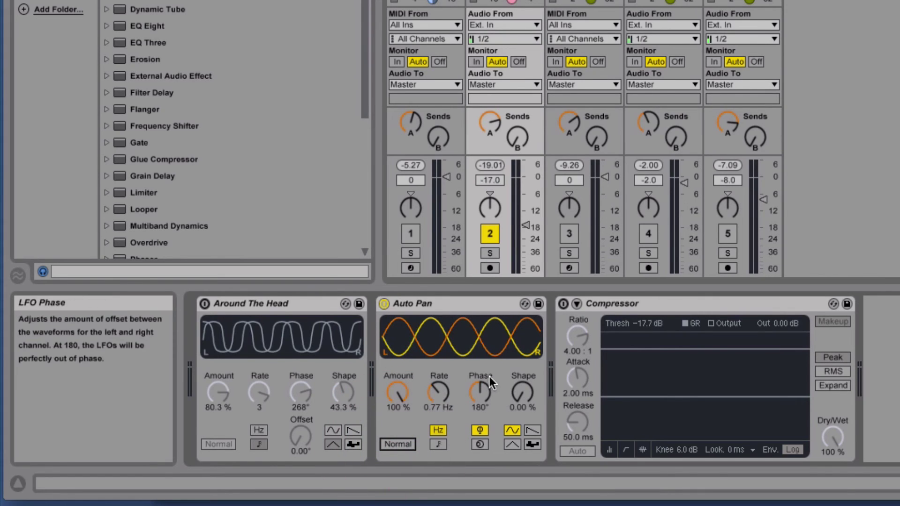
# Bypass the Perc Auto Pan, re-enable the Compressor and Around The Head, and unmute track 5
pyautogui.click(384, 304)
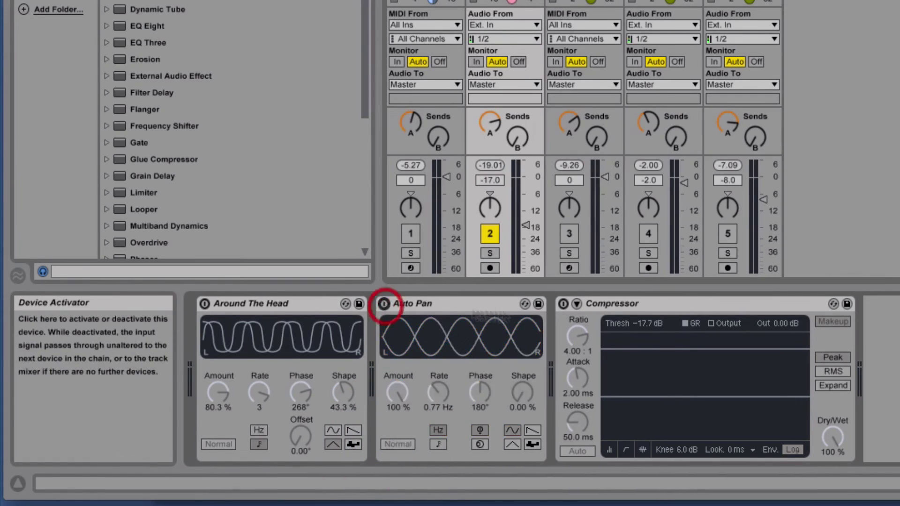
pyautogui.click(563, 304)
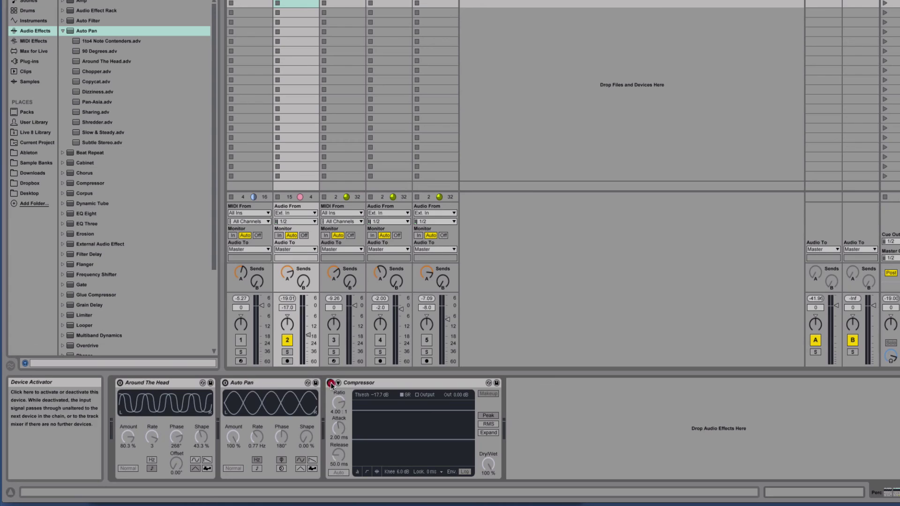
pyautogui.click(331, 384)
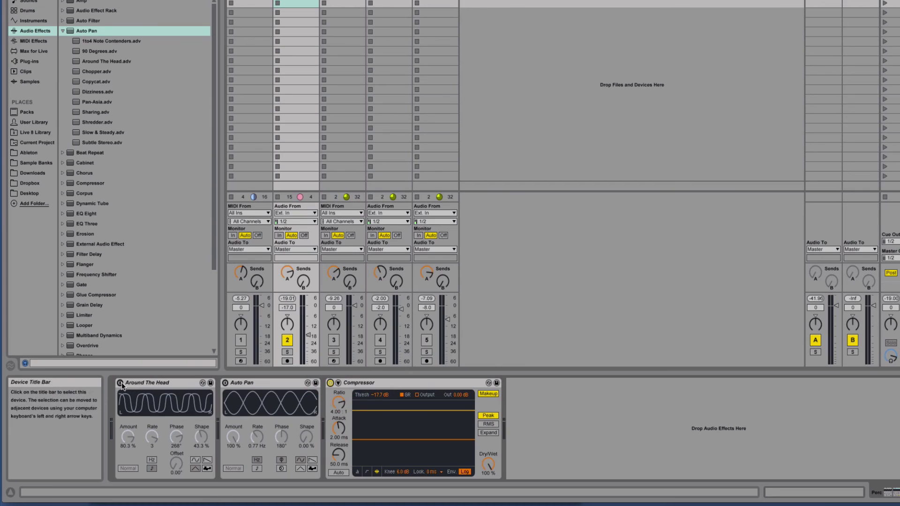
pyautogui.click(120, 383)
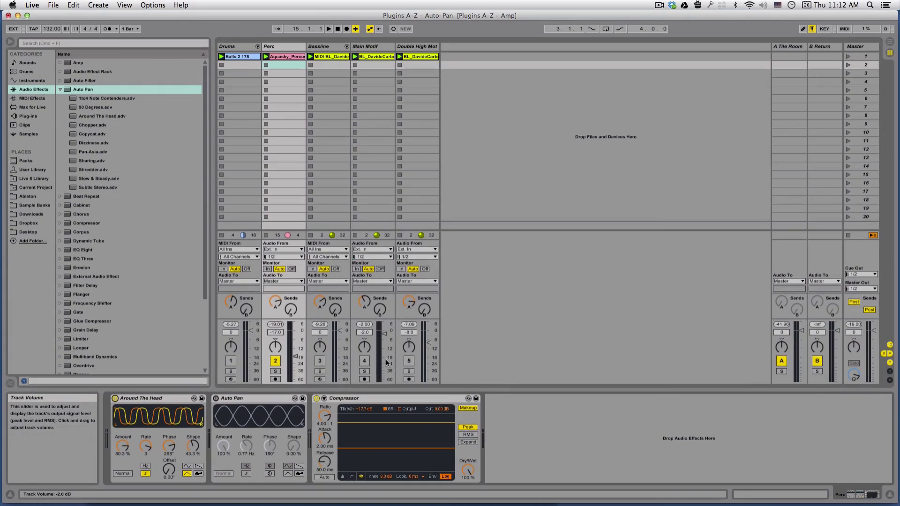
pyautogui.click(425, 341)
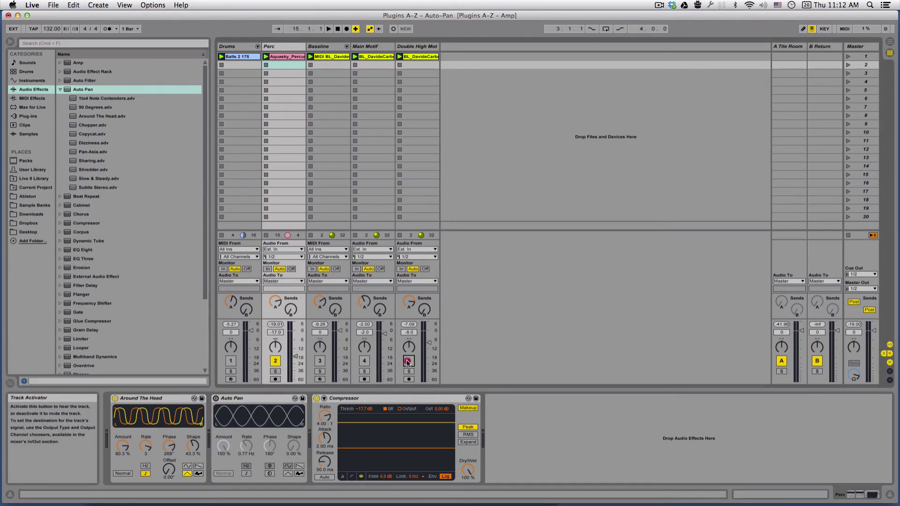
# Show the Double High Motif devices, reactivate the other tracks, and solo Double High Motif
pyautogui.click(413, 46)
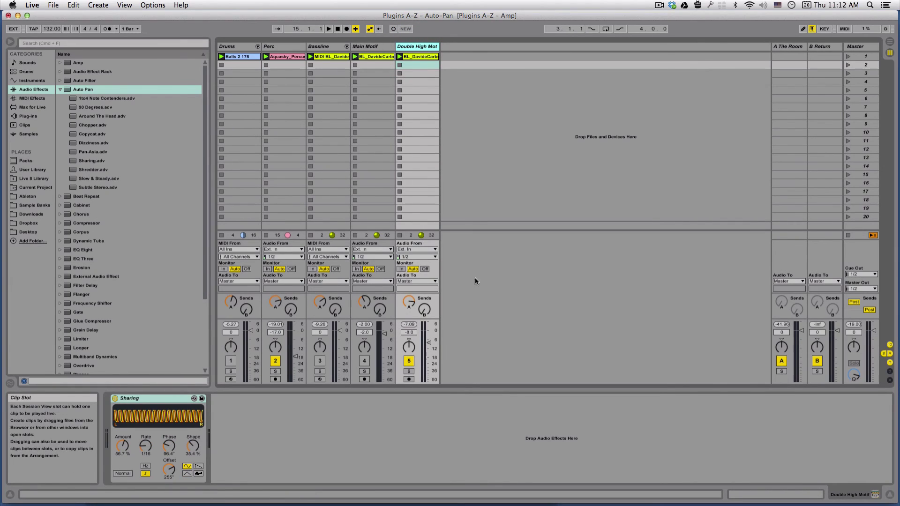
pyautogui.click(275, 360)
pyautogui.click(231, 361)
pyautogui.click(275, 361)
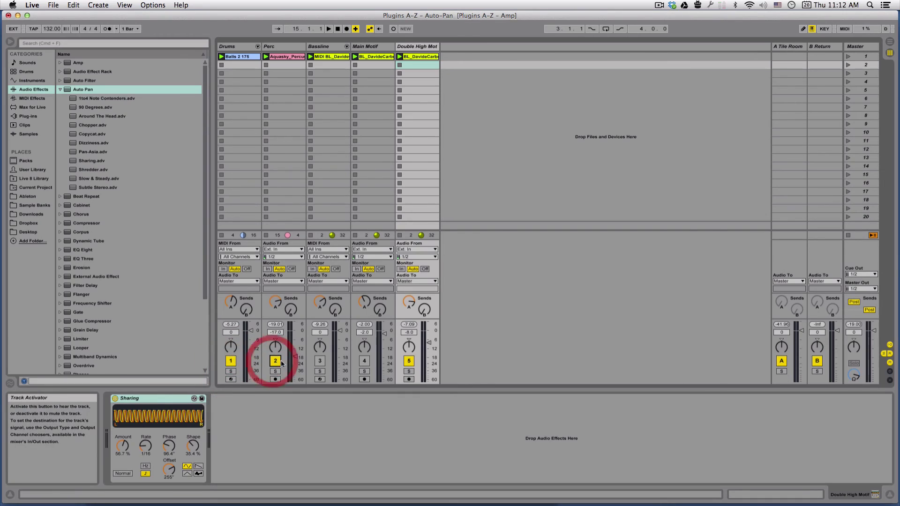
pyautogui.click(320, 361)
pyautogui.click(365, 361)
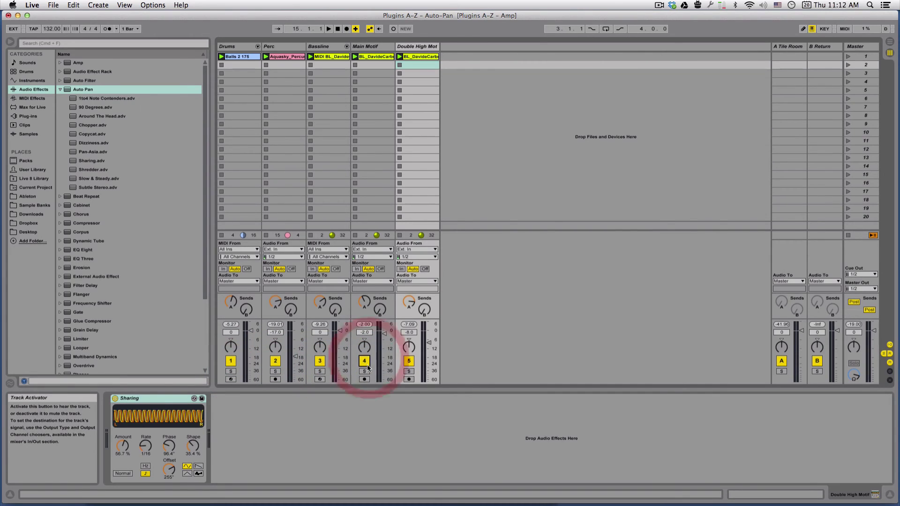
pyautogui.click(364, 372)
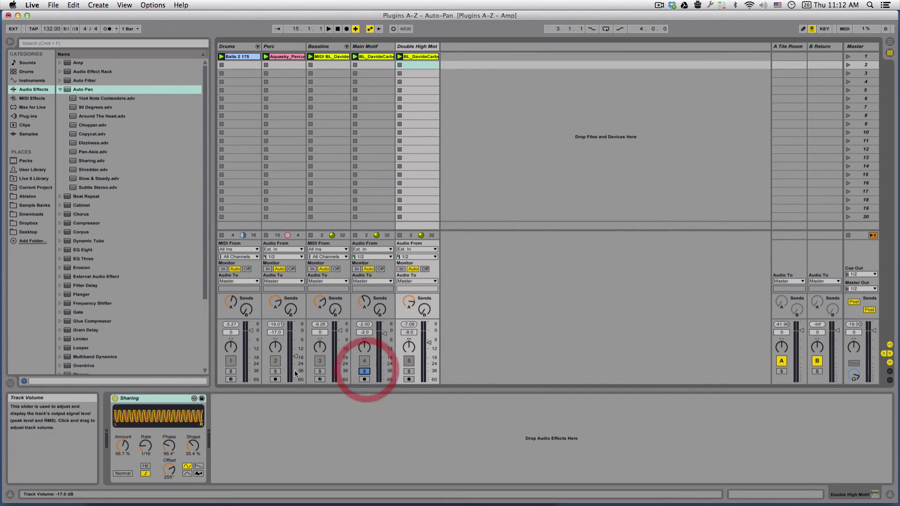
pyautogui.click(408, 371)
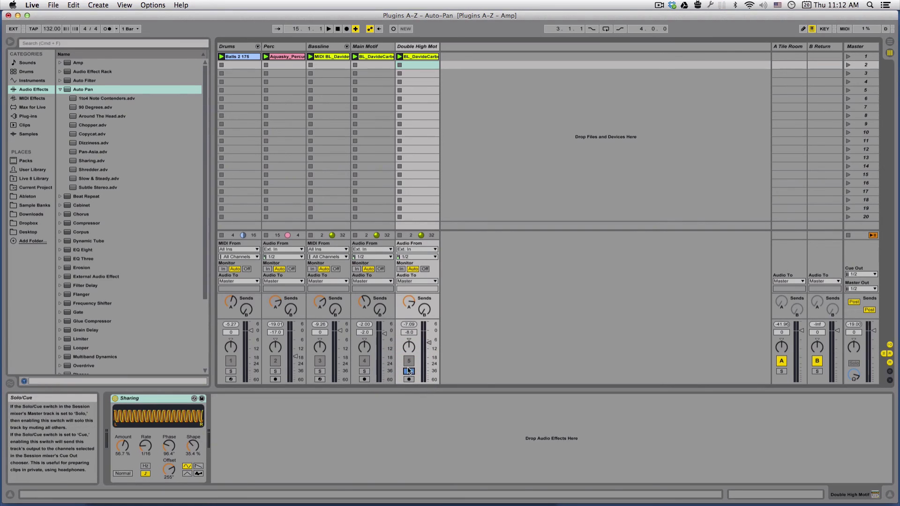
pyautogui.click(115, 398)
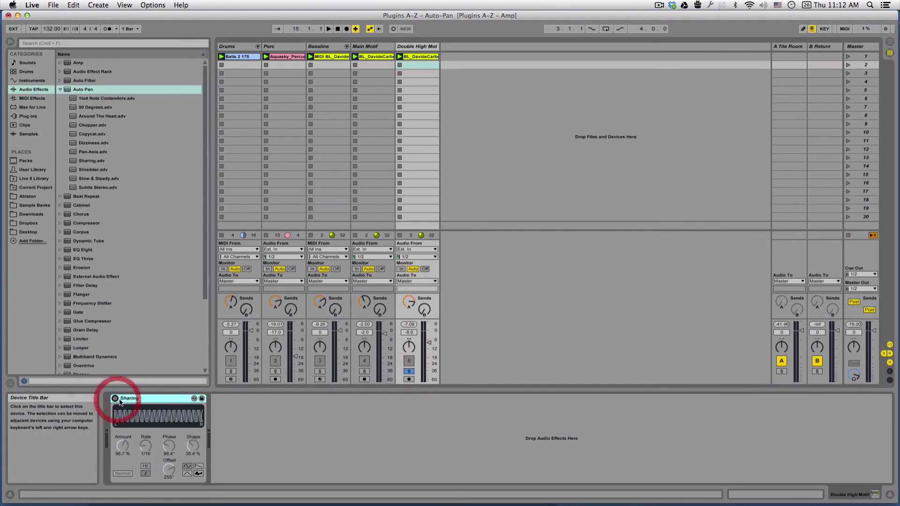
pyautogui.press('space')
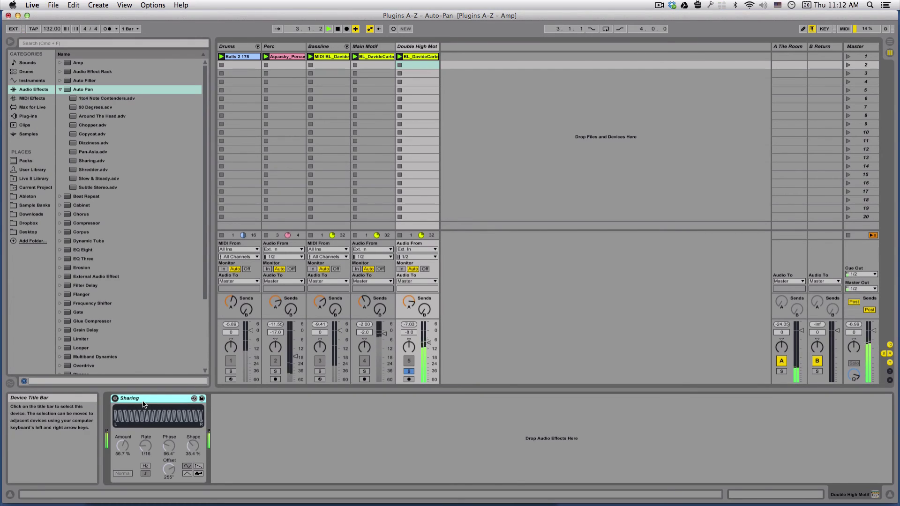
pyautogui.press('space')
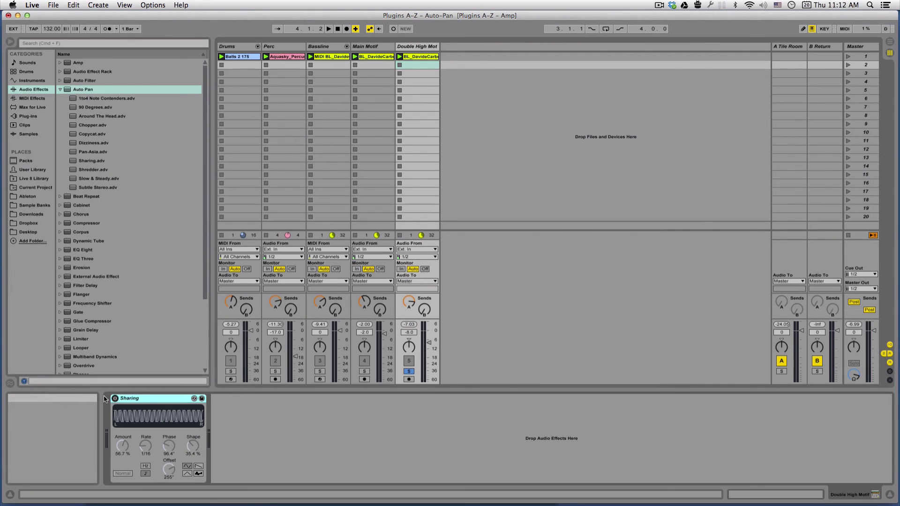
pyautogui.press('space')
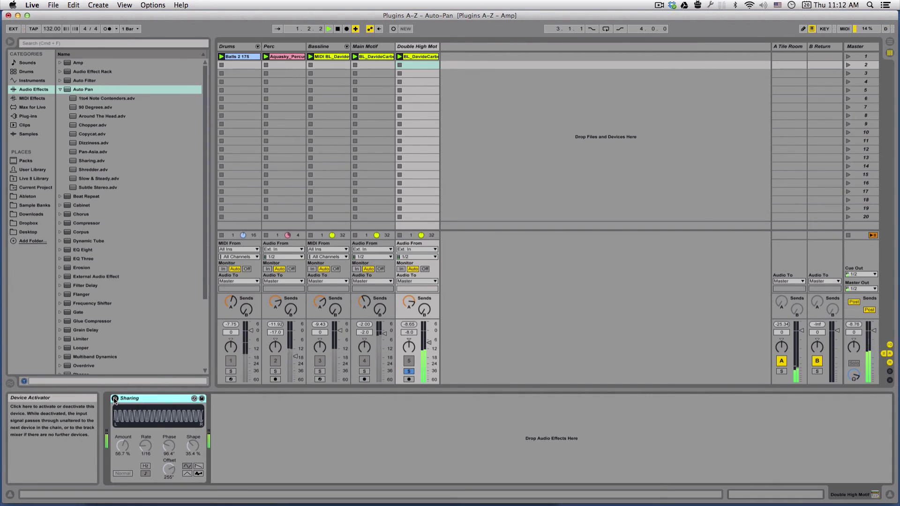
pyautogui.click(114, 398)
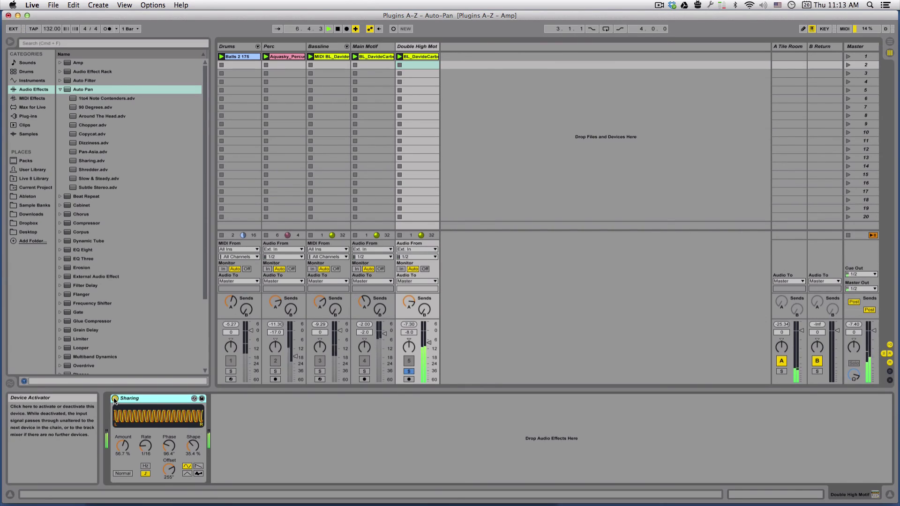
pyautogui.press('space')
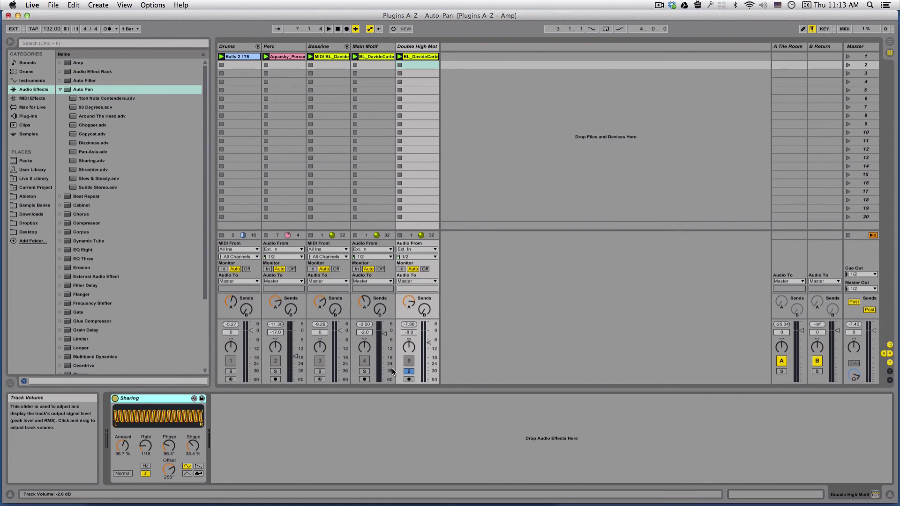
# Expand the Beat Repeat folder to list presets like Airpusher, Brain Dance and Chopping Block
pyautogui.click(75, 196)
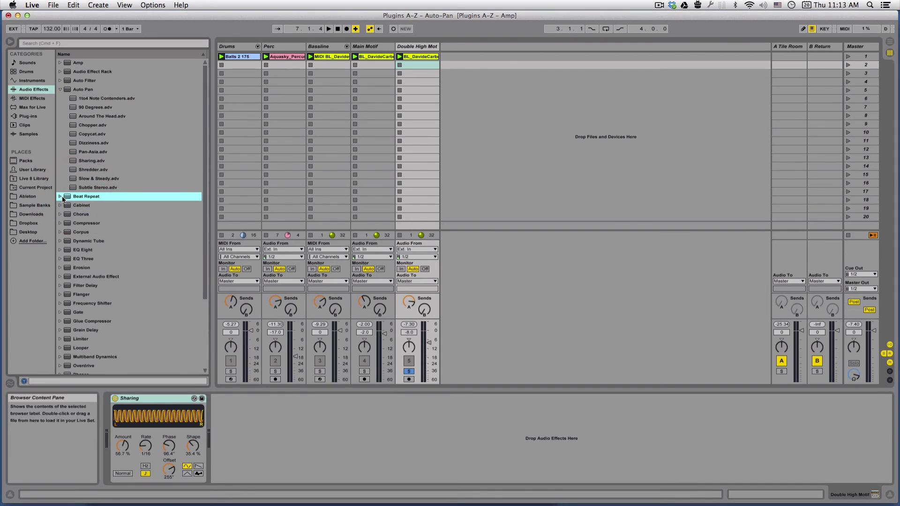
pyautogui.click(60, 197)
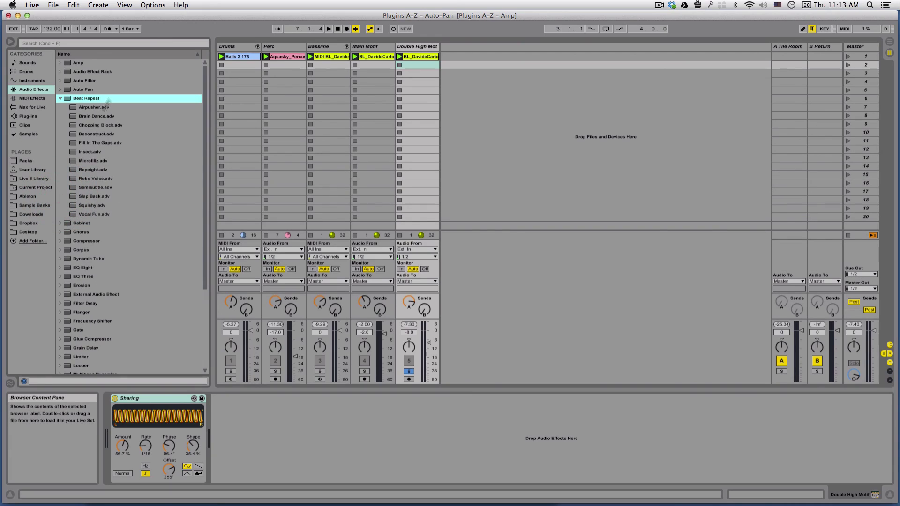